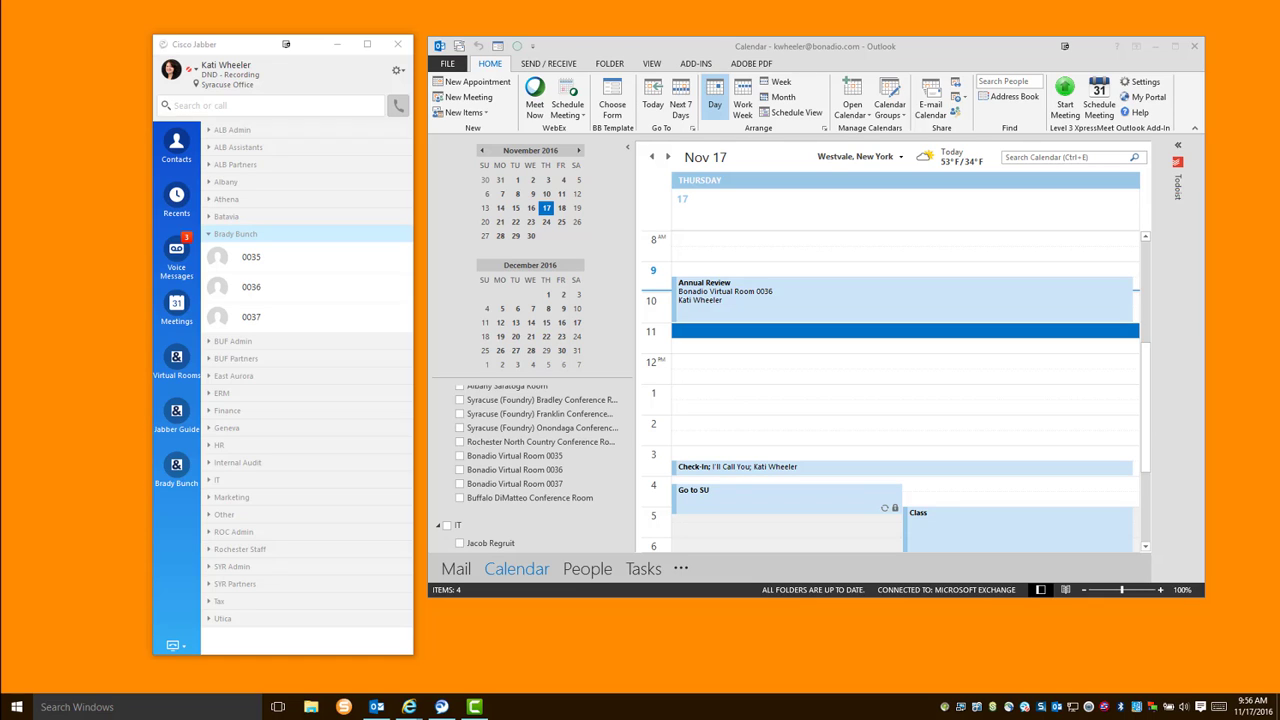
# Check the room and time of the 9:30 AM Annual Review meeting, and minimize the calendar window.
pyautogui.click(740, 281)
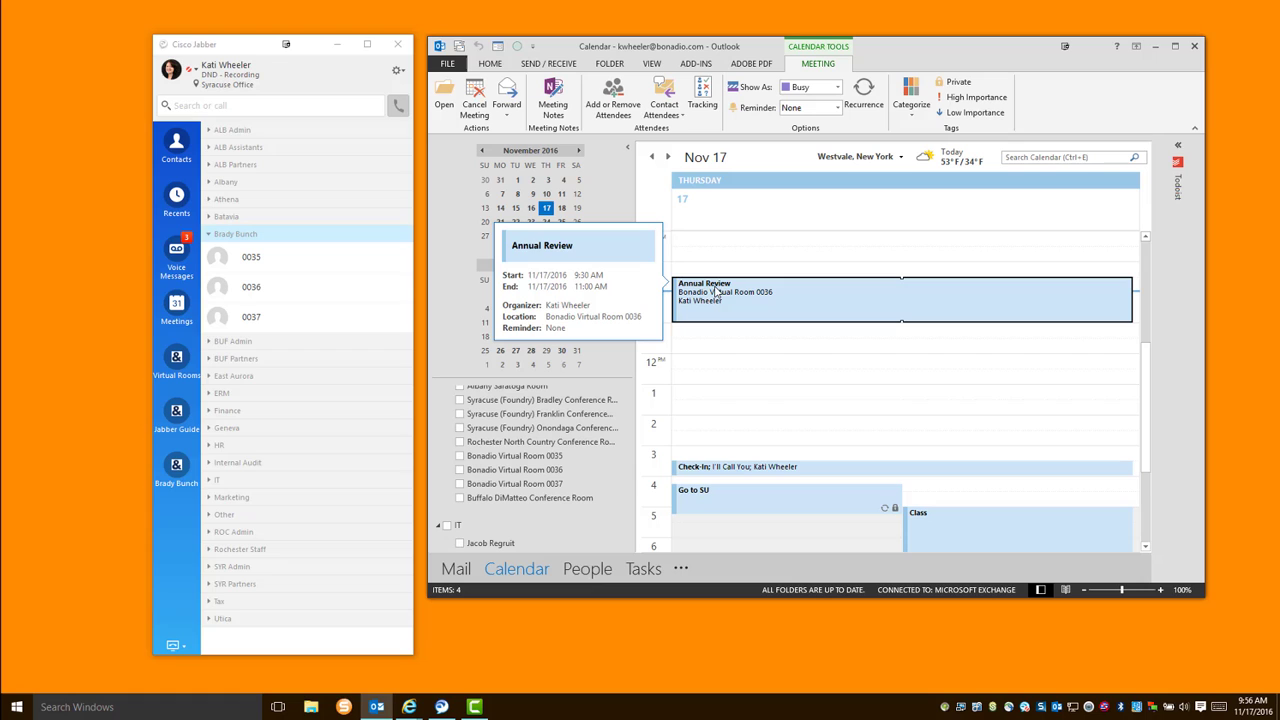
pyautogui.click(1157, 51)
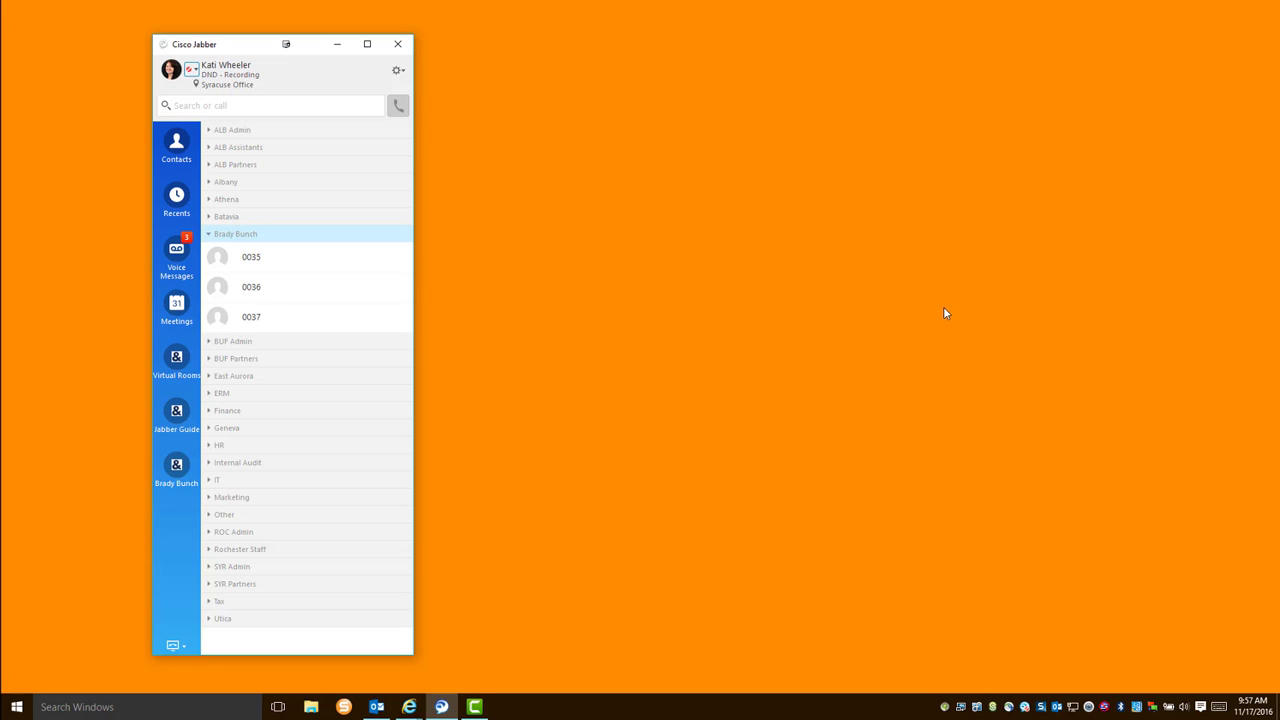
# Switch to Cisco Jabber and open the Audio settings in its options.
pyautogui.click(401, 71)
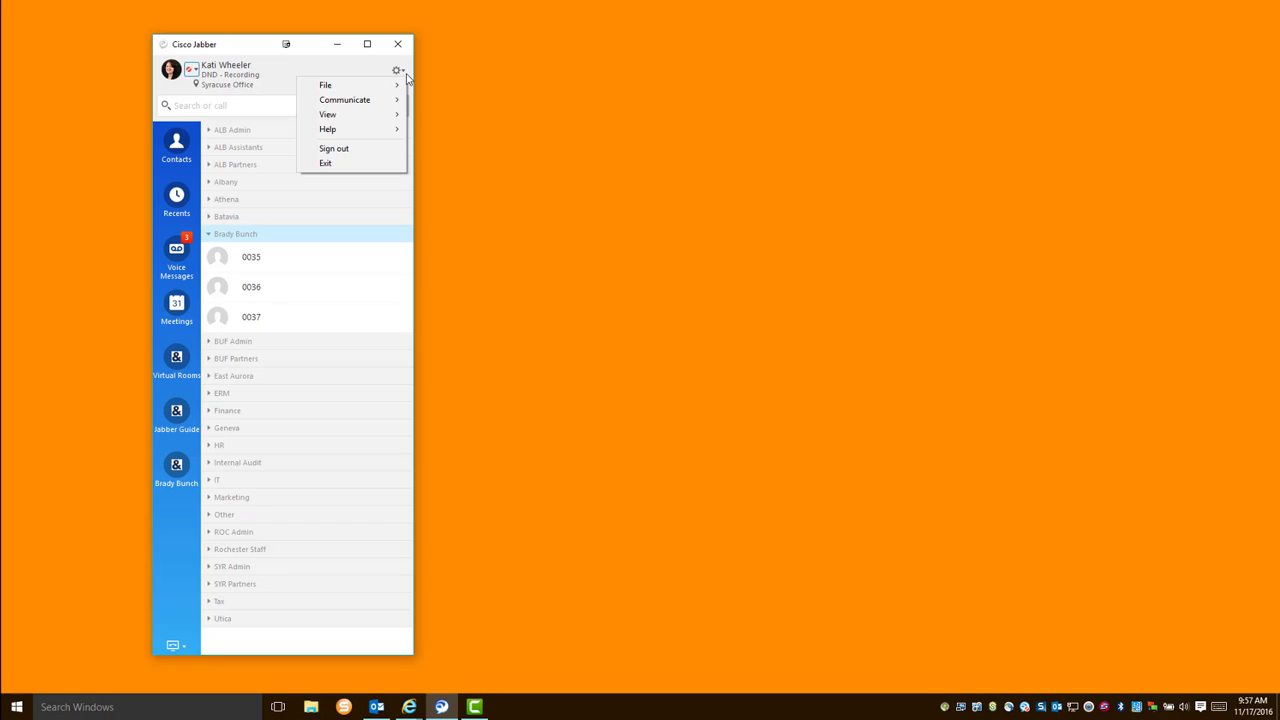
pyautogui.moveTo(401, 89)
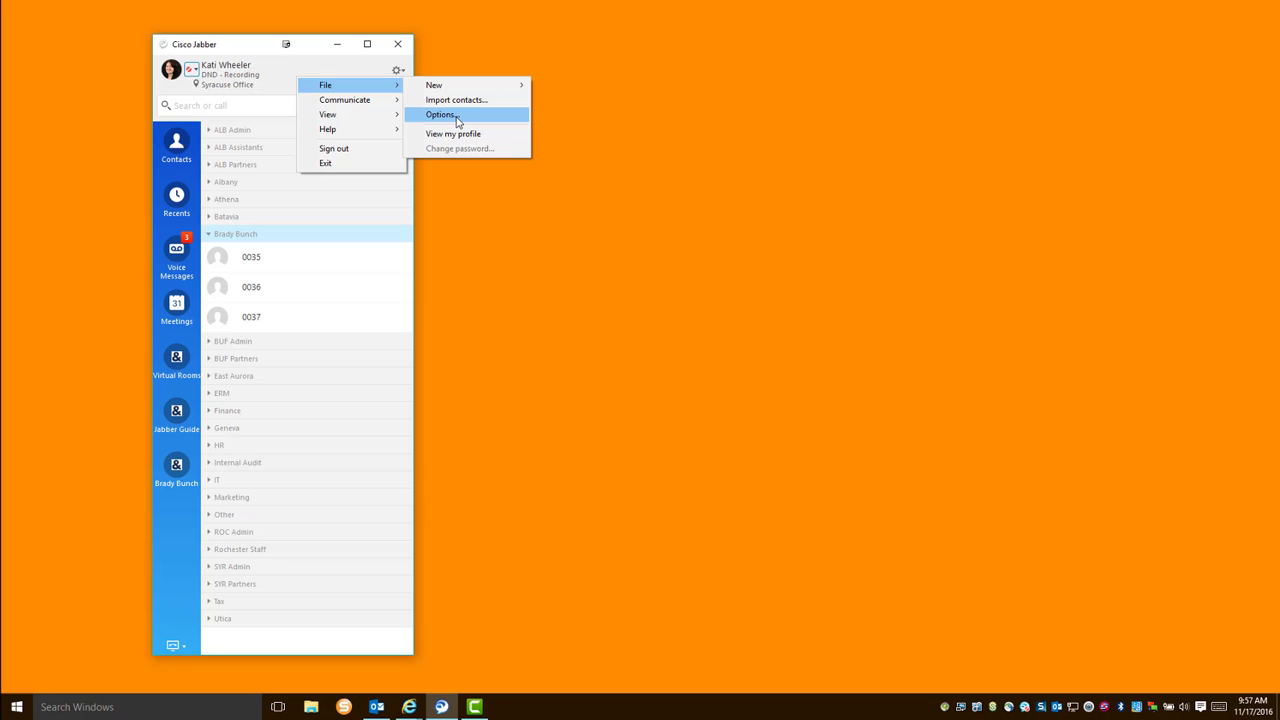
pyautogui.click(441, 114)
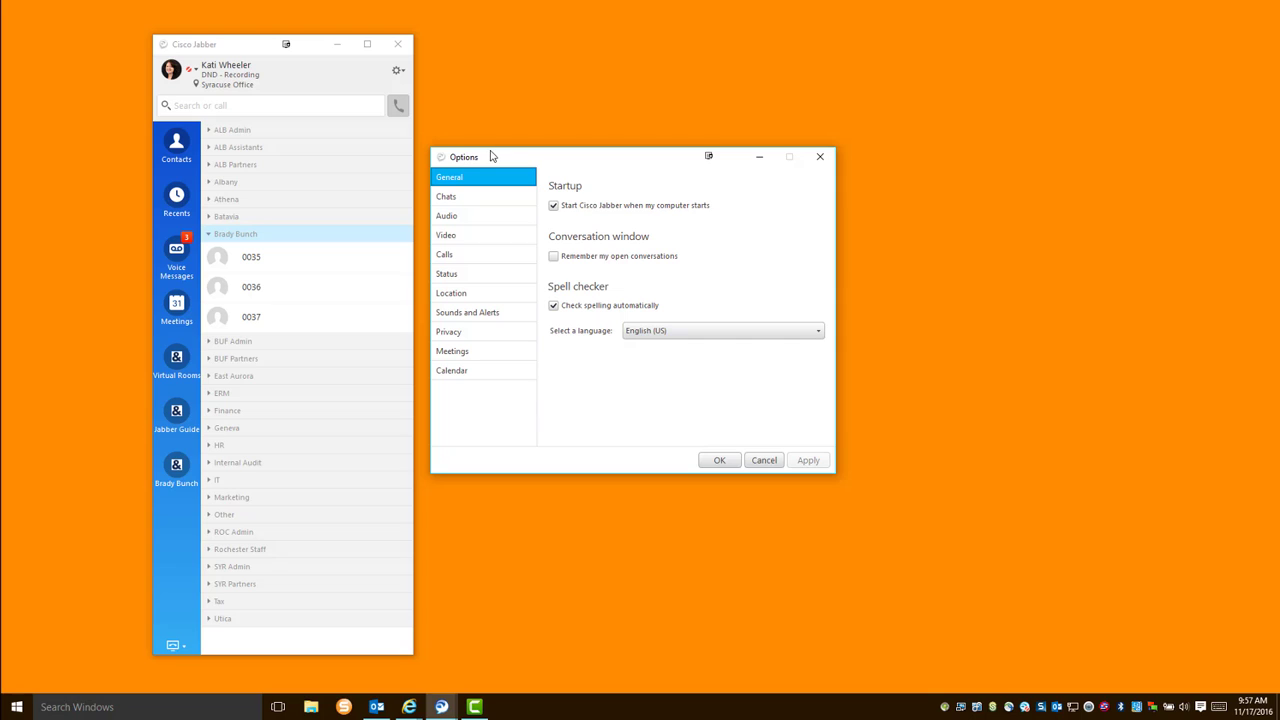
pyautogui.click(447, 218)
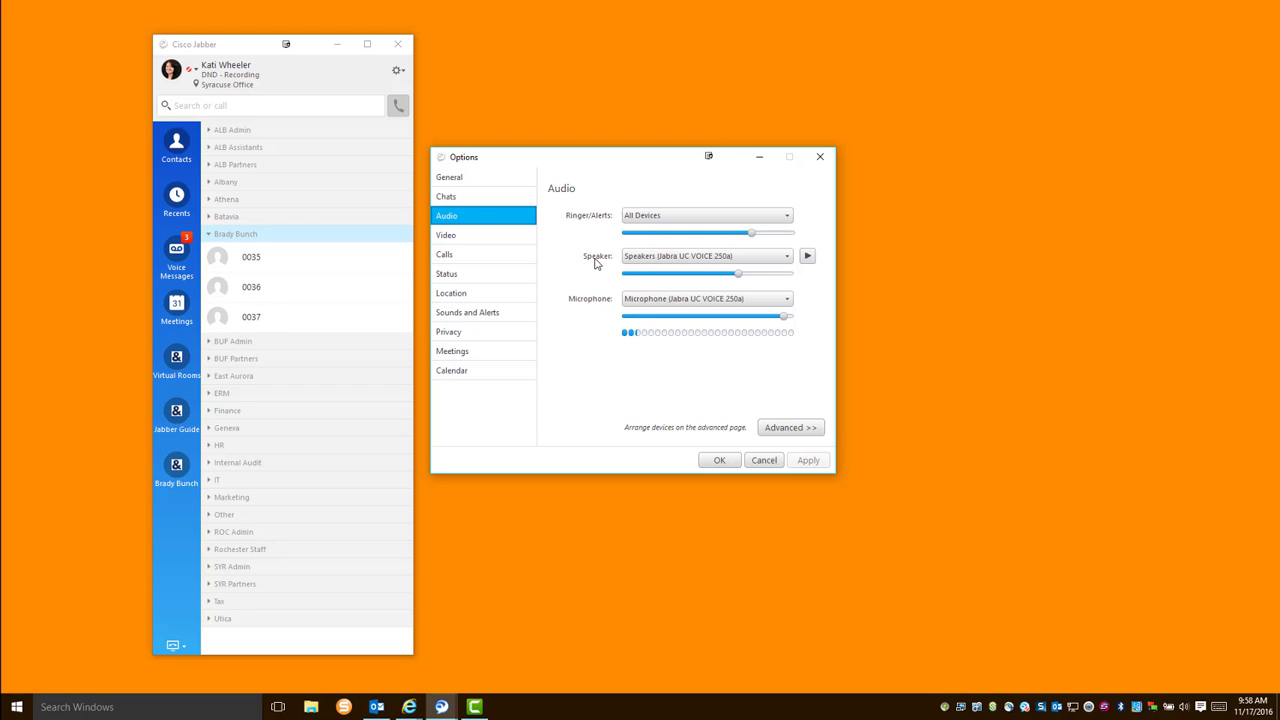
# Review the available speaker devices and keep Speakers (Jabra UC VOICE 250a) chosen as the speaker.
pyautogui.click(630, 257)
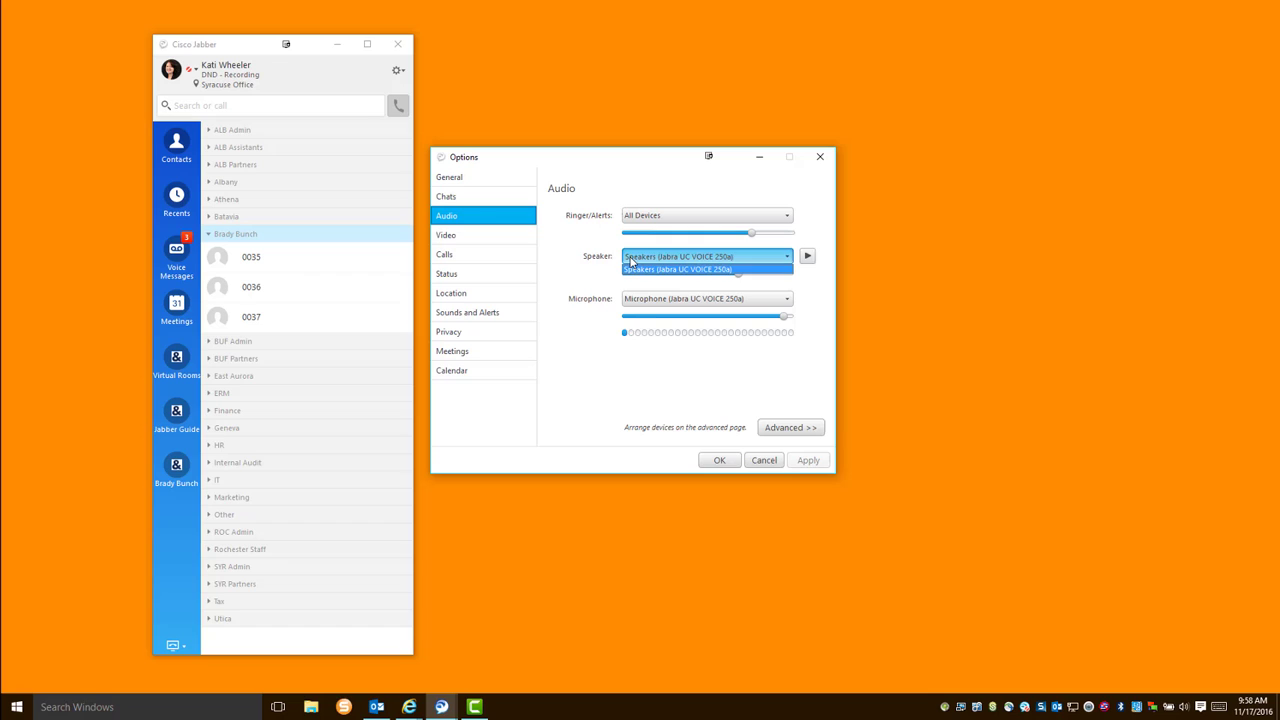
pyautogui.click(598, 268)
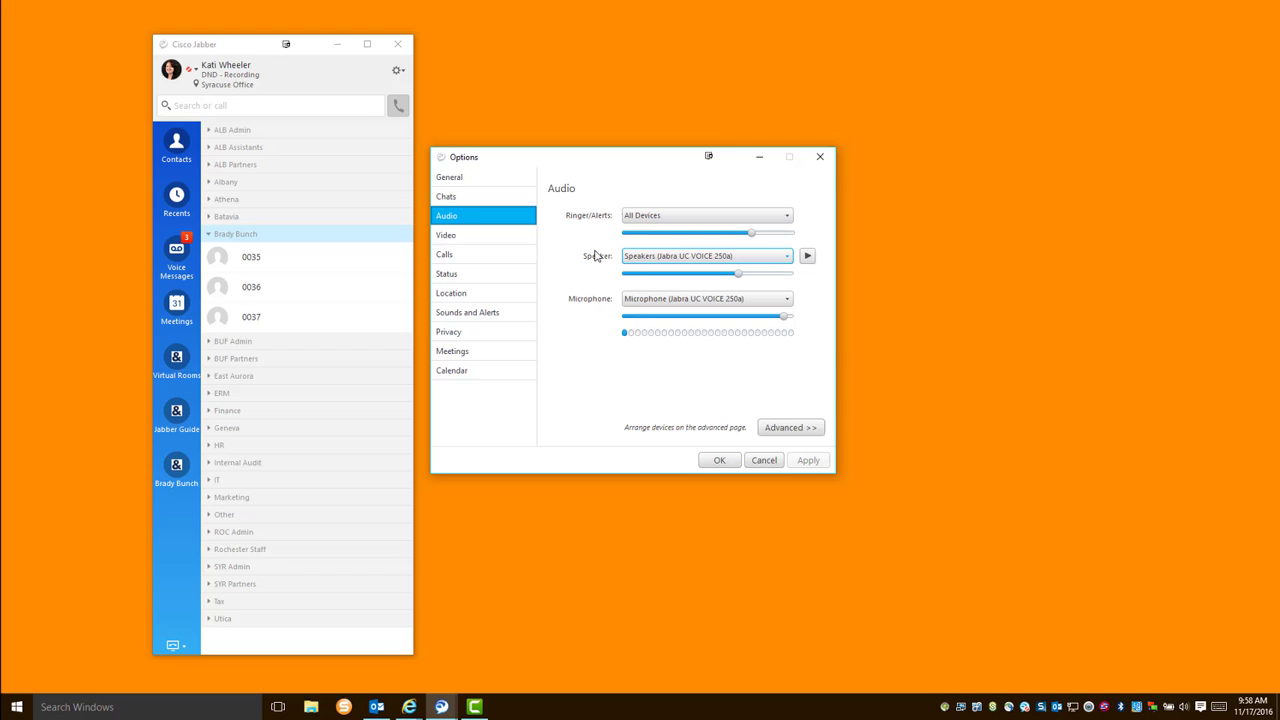
pyautogui.click(636, 258)
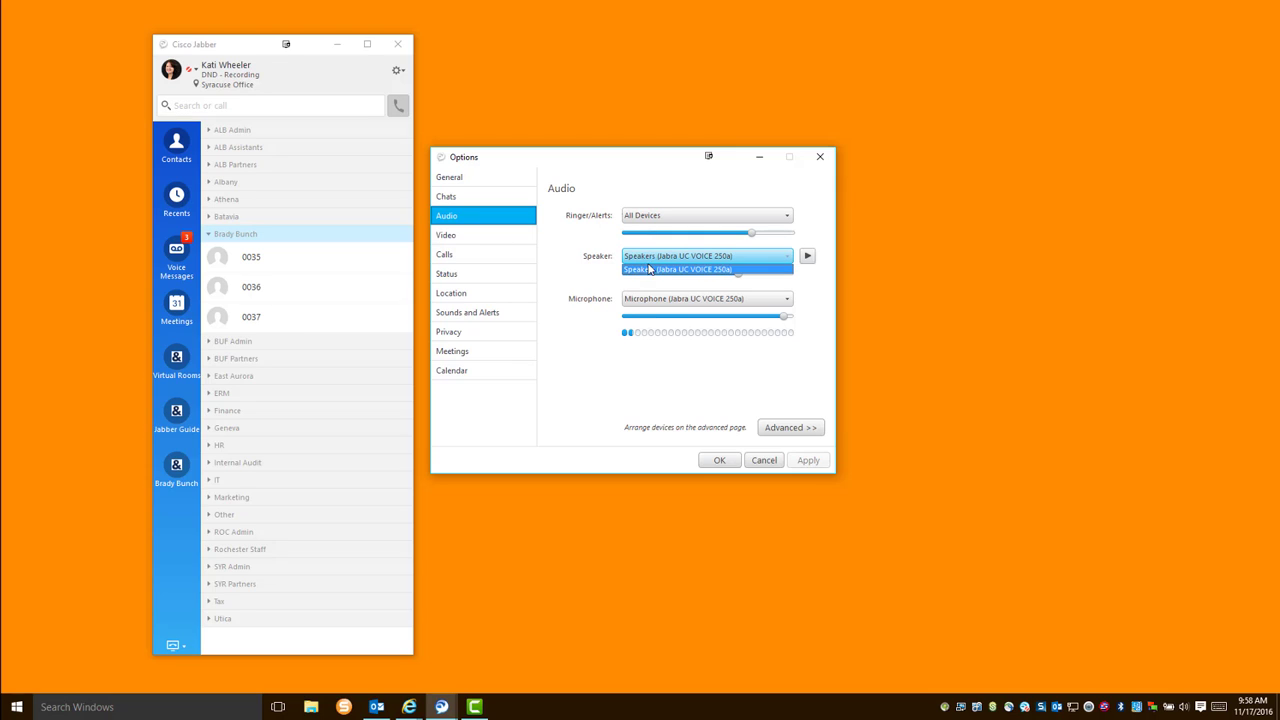
pyautogui.click(637, 266)
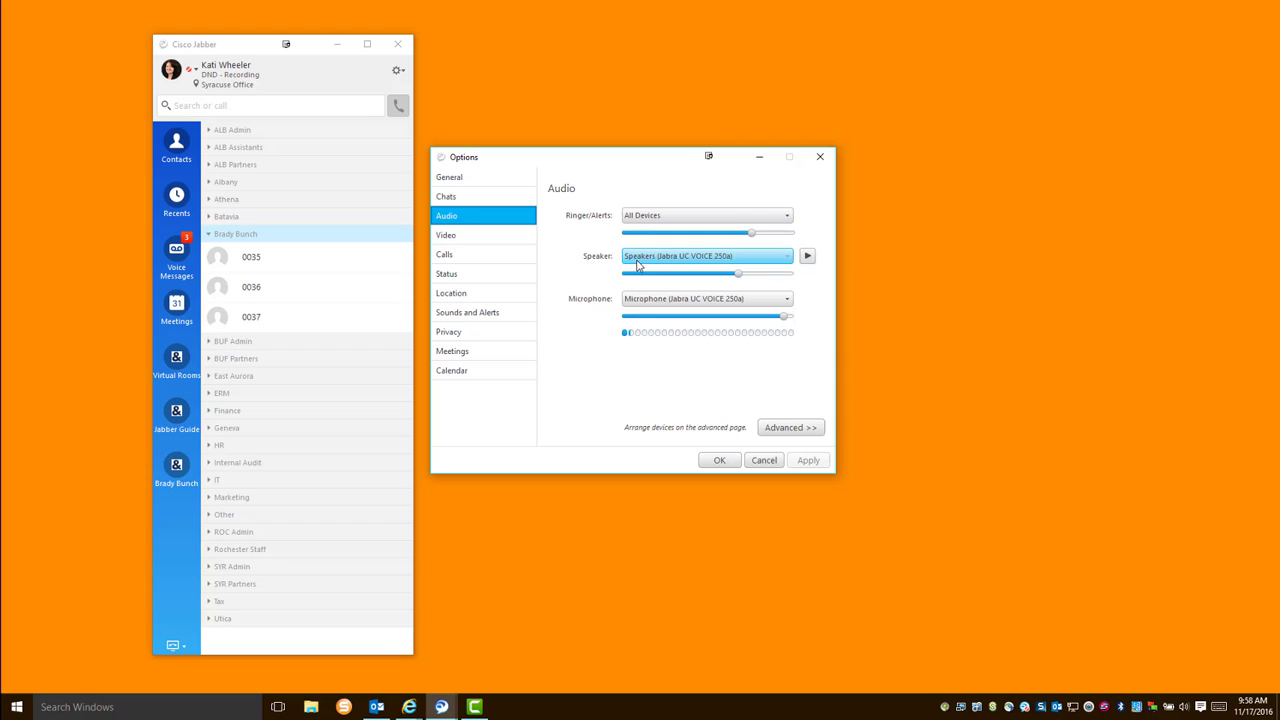
pyautogui.click(639, 265)
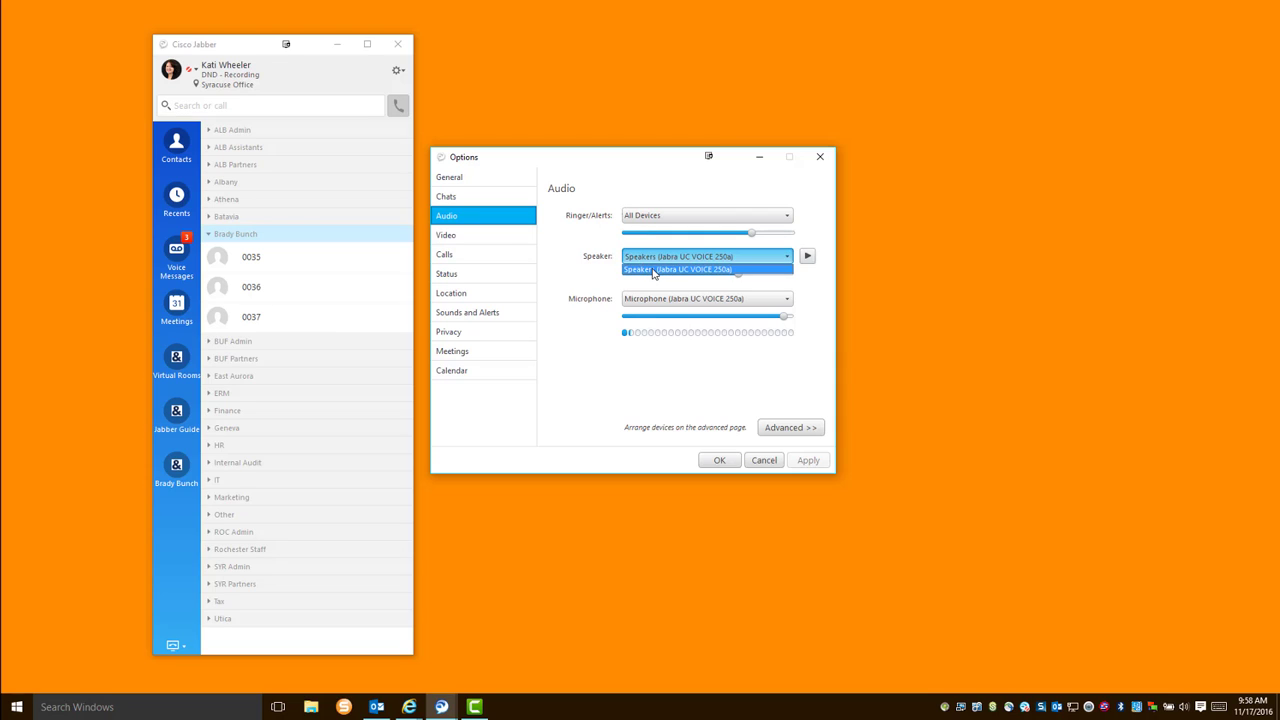
pyautogui.click(652, 269)
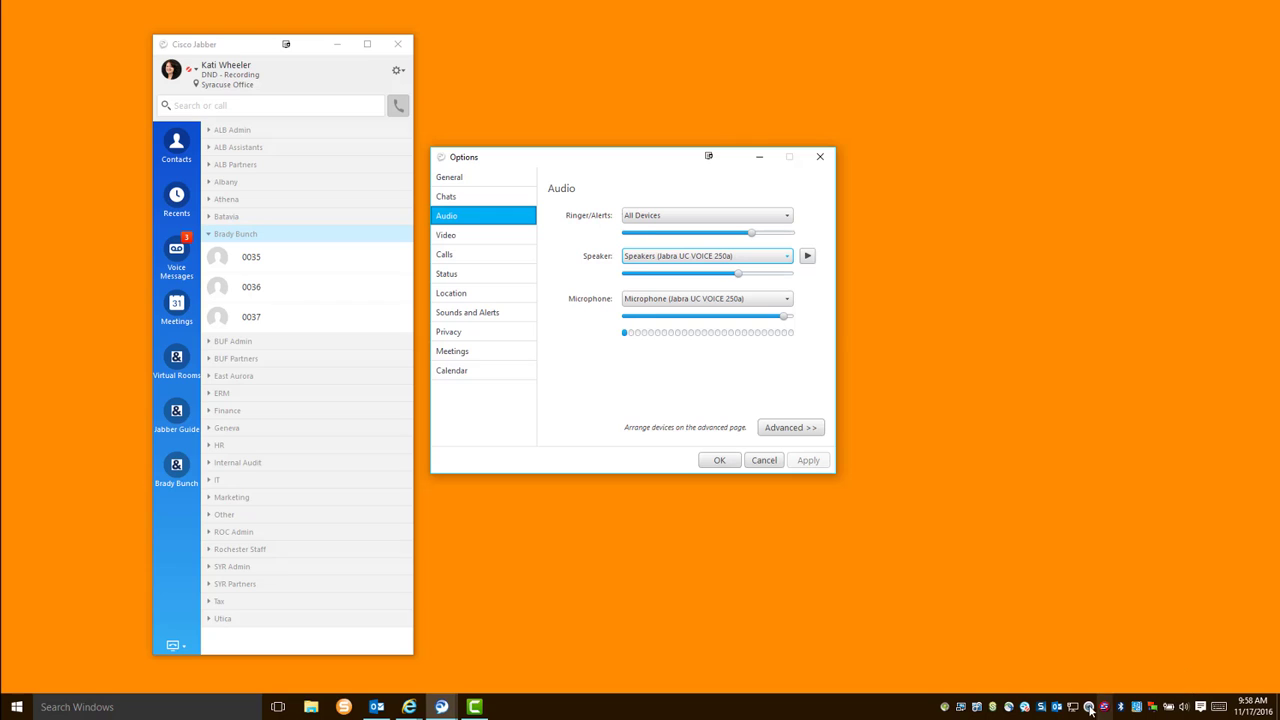
# Disable the Lenovo USB Audio speakers in the Windows playback devices.
pyautogui.rightClick(1186, 706)
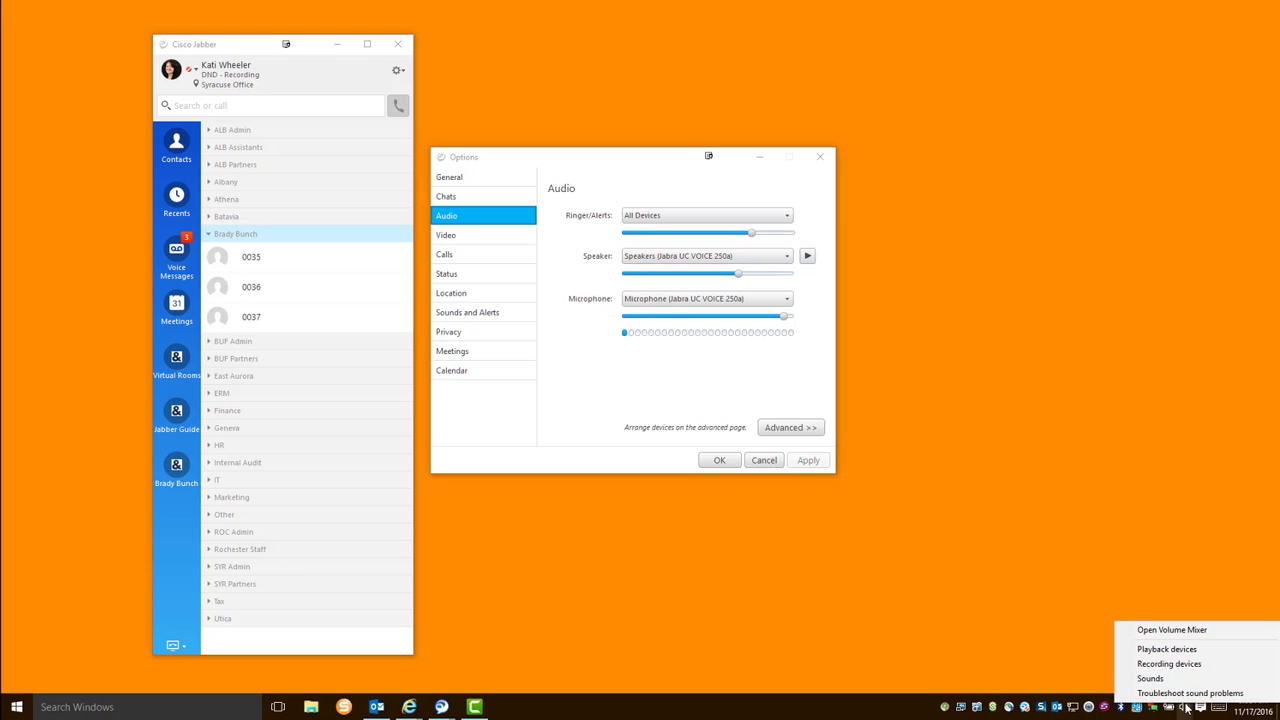
pyautogui.click(1183, 650)
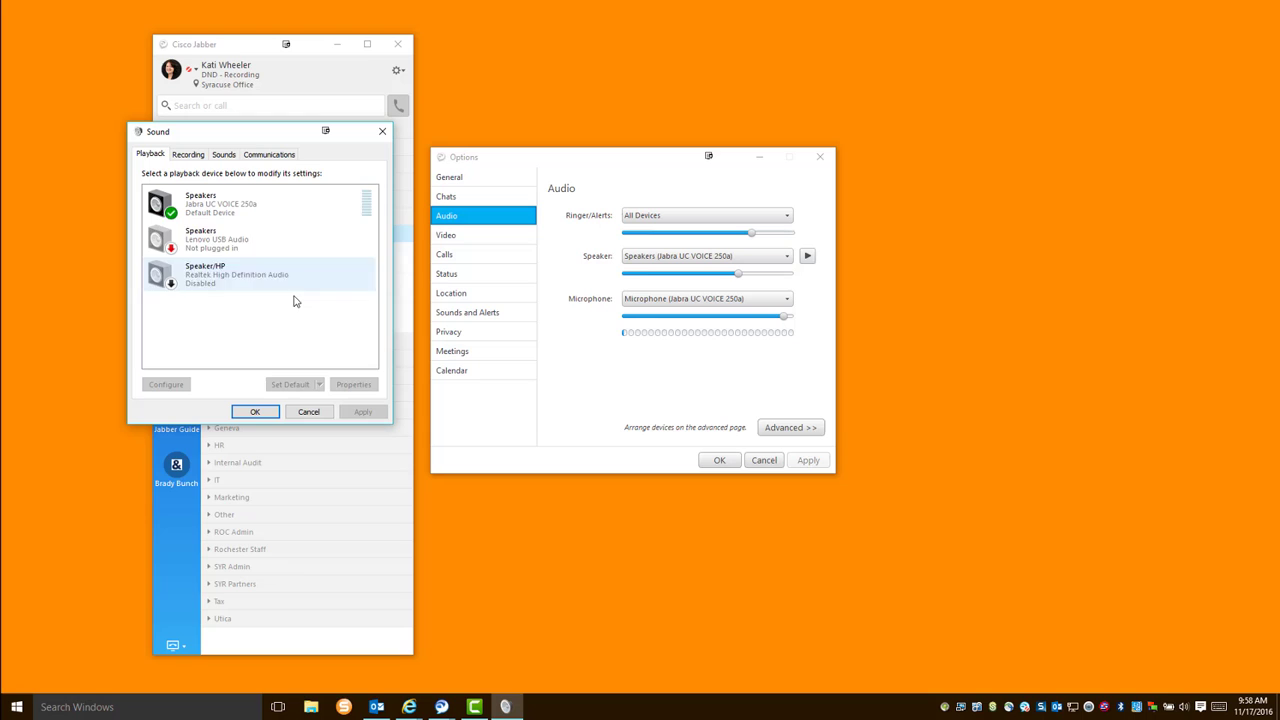
pyautogui.click(222, 247)
pyautogui.rightClick(222, 247)
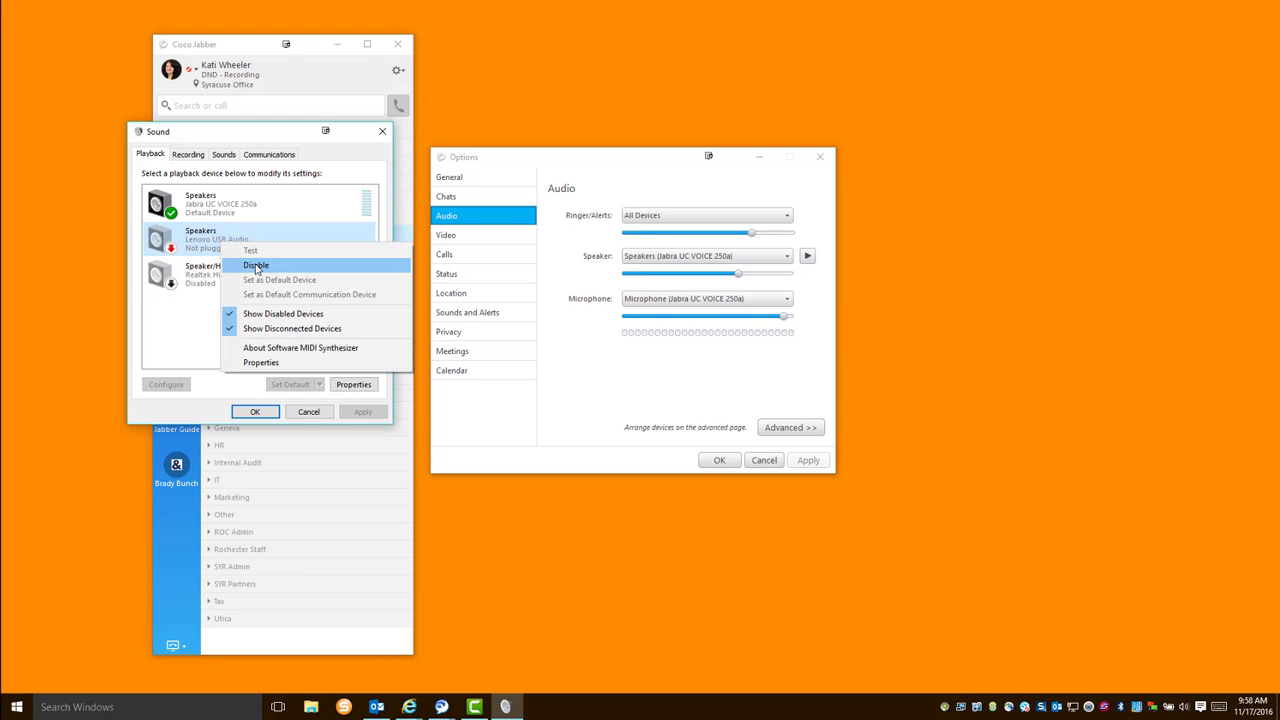
pyautogui.click(257, 265)
# Enable the Speaker/HP Realtek High Definition Audio playback device and confirm the sound settings.
pyautogui.rightClick(233, 247)
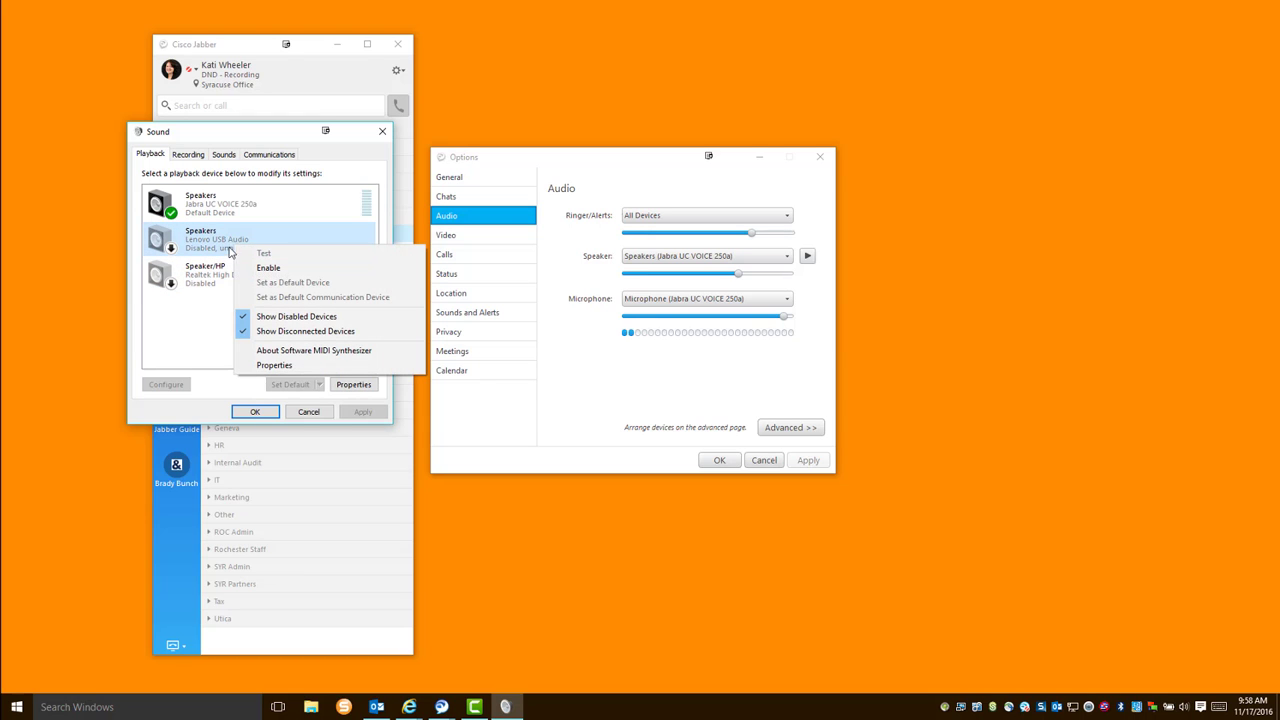
pyautogui.click(211, 270)
pyautogui.click(244, 289)
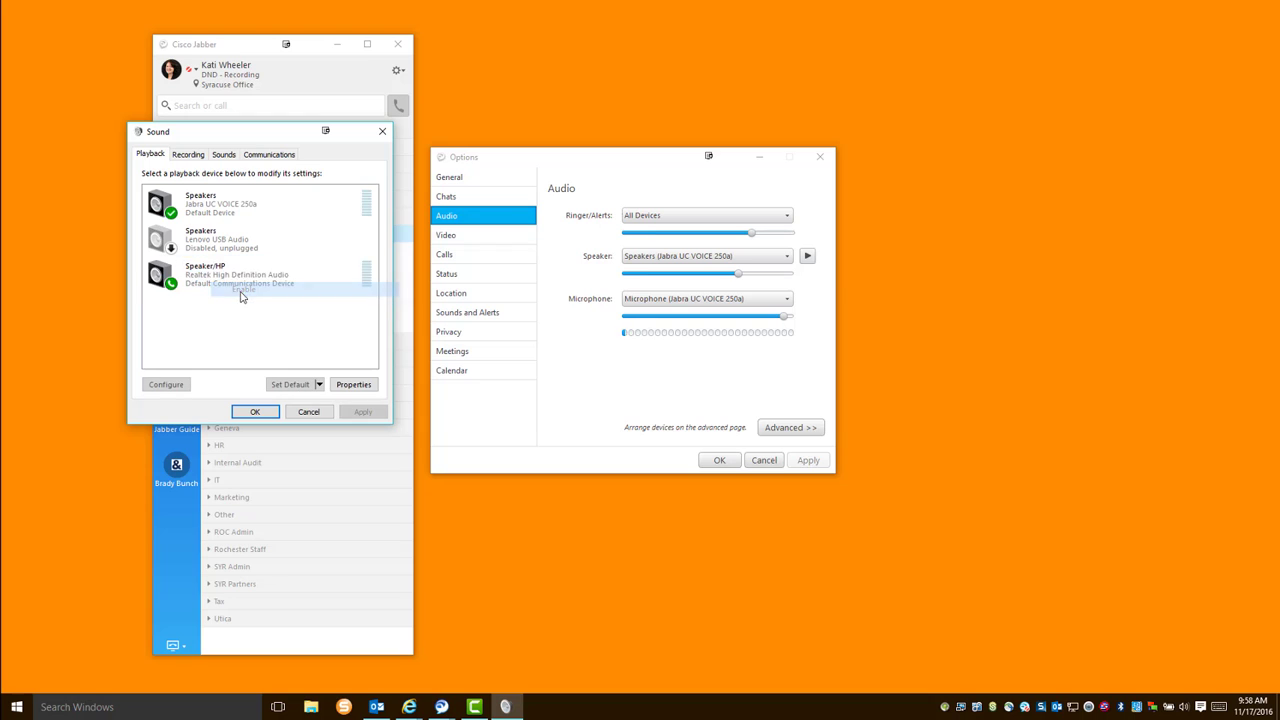
pyautogui.click(256, 412)
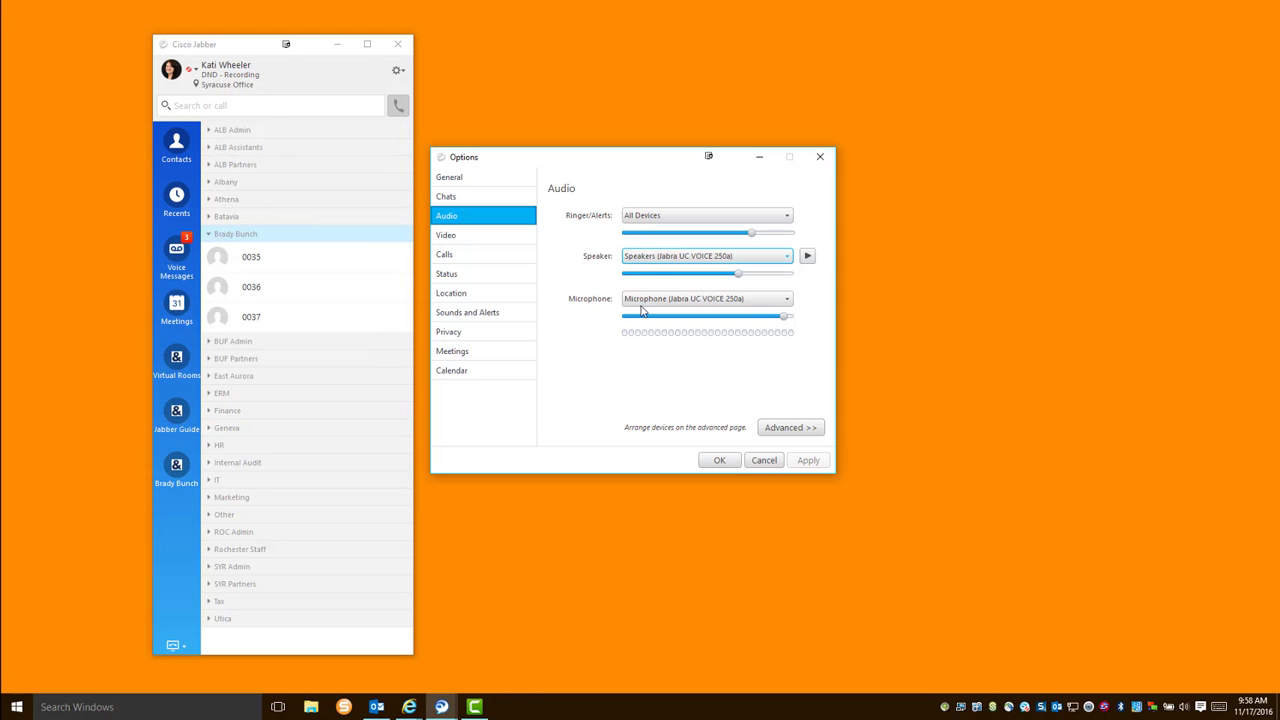
# Check the speaker choices for the Realtek device, and play the test sound through the Jabra UC VOICE 250a speakers.
pyautogui.click(652, 258)
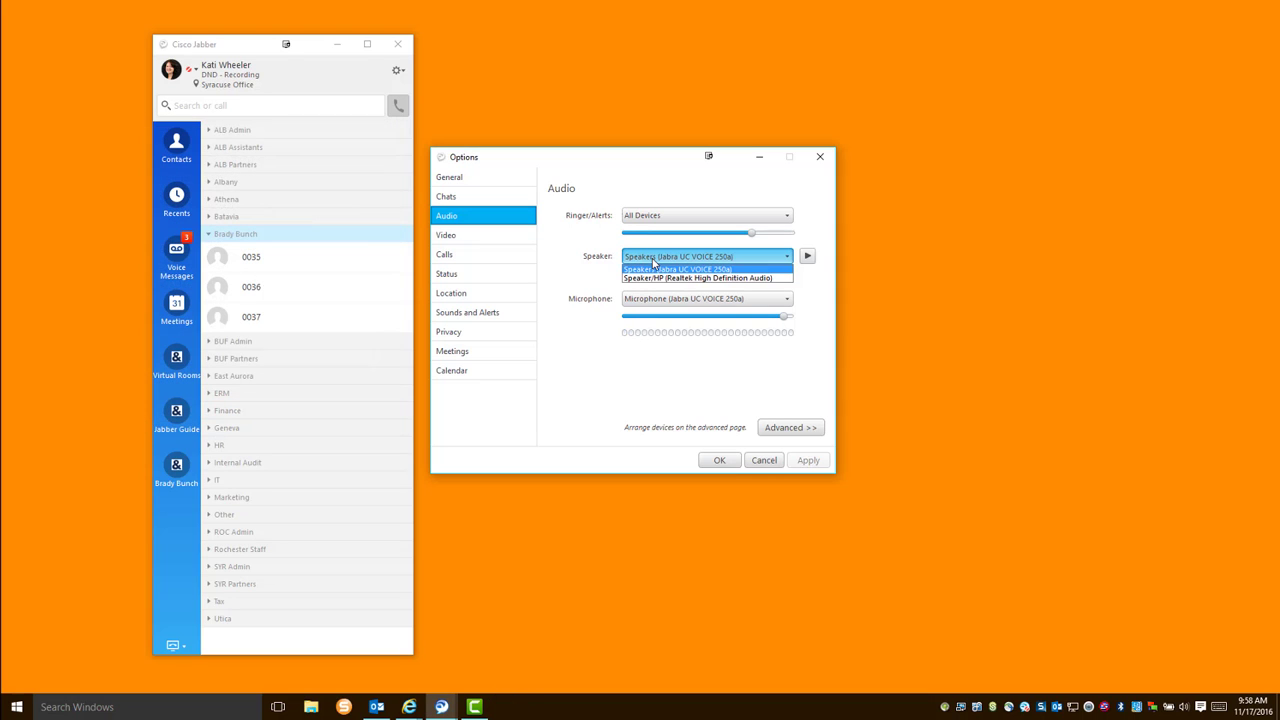
pyautogui.click(804, 279)
pyautogui.click(745, 259)
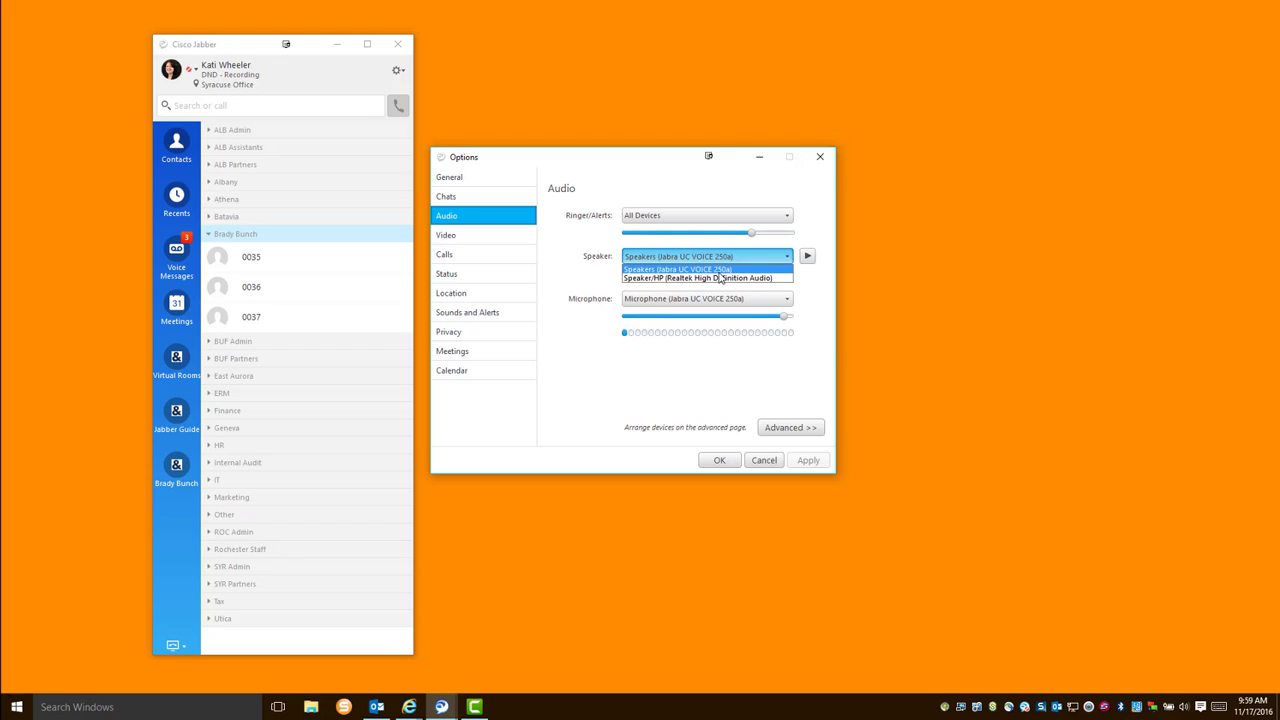
pyautogui.click(806, 257)
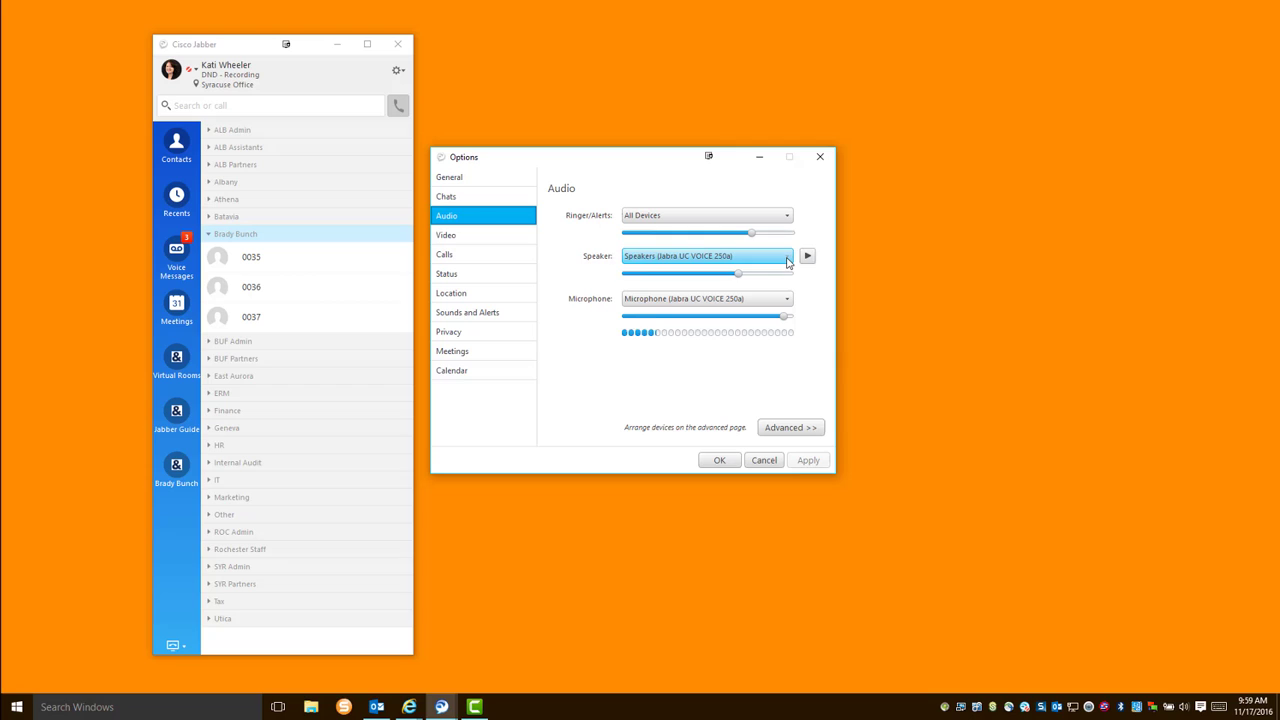
pyautogui.click(787, 261)
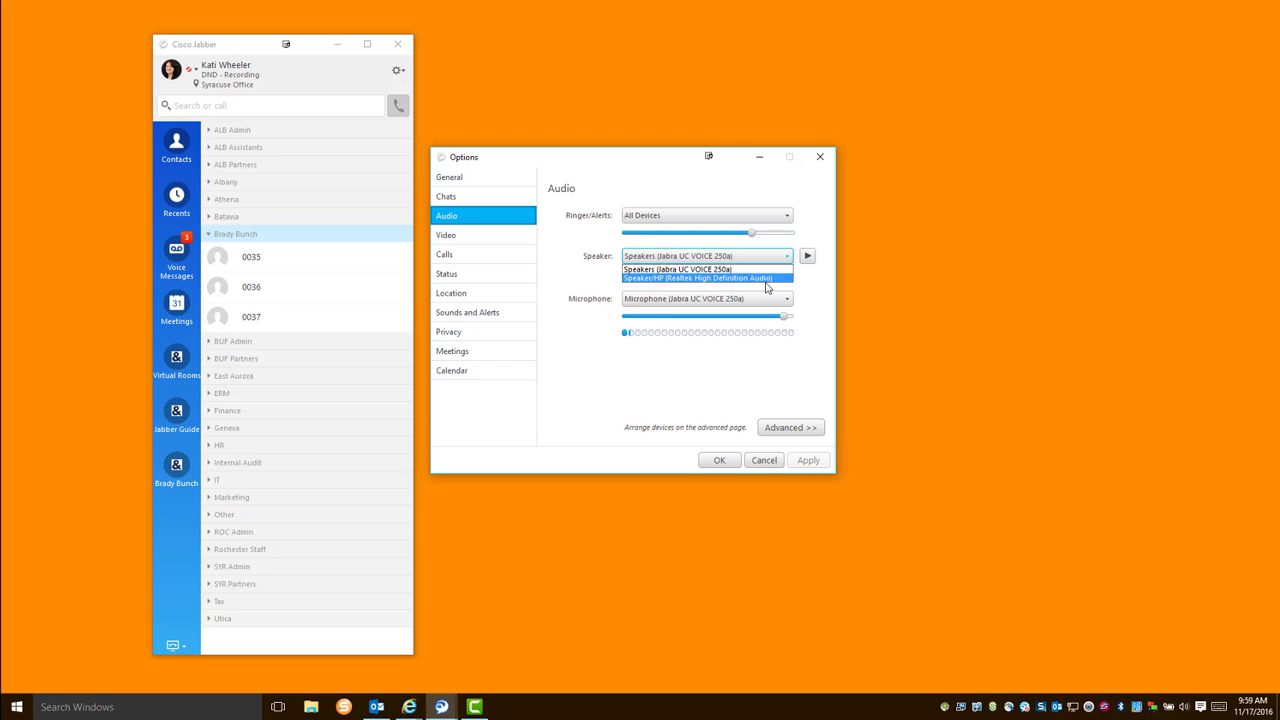
pyautogui.click(812, 290)
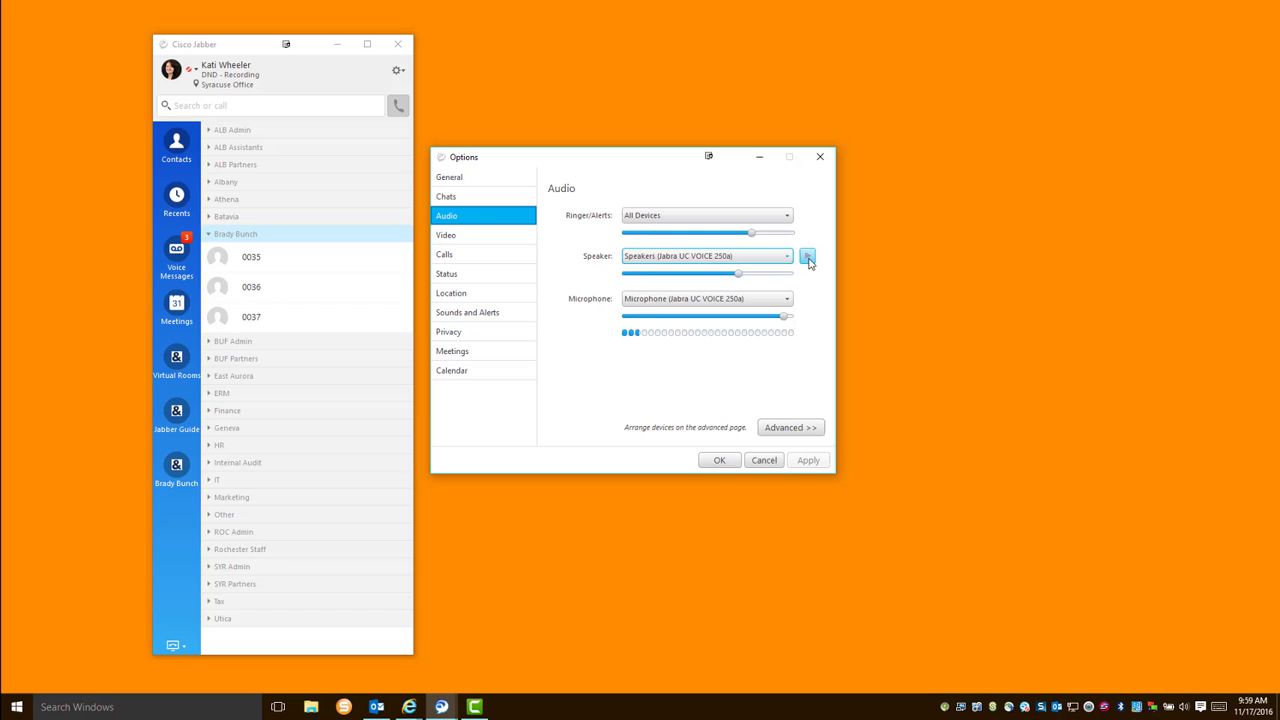
pyautogui.click(807, 257)
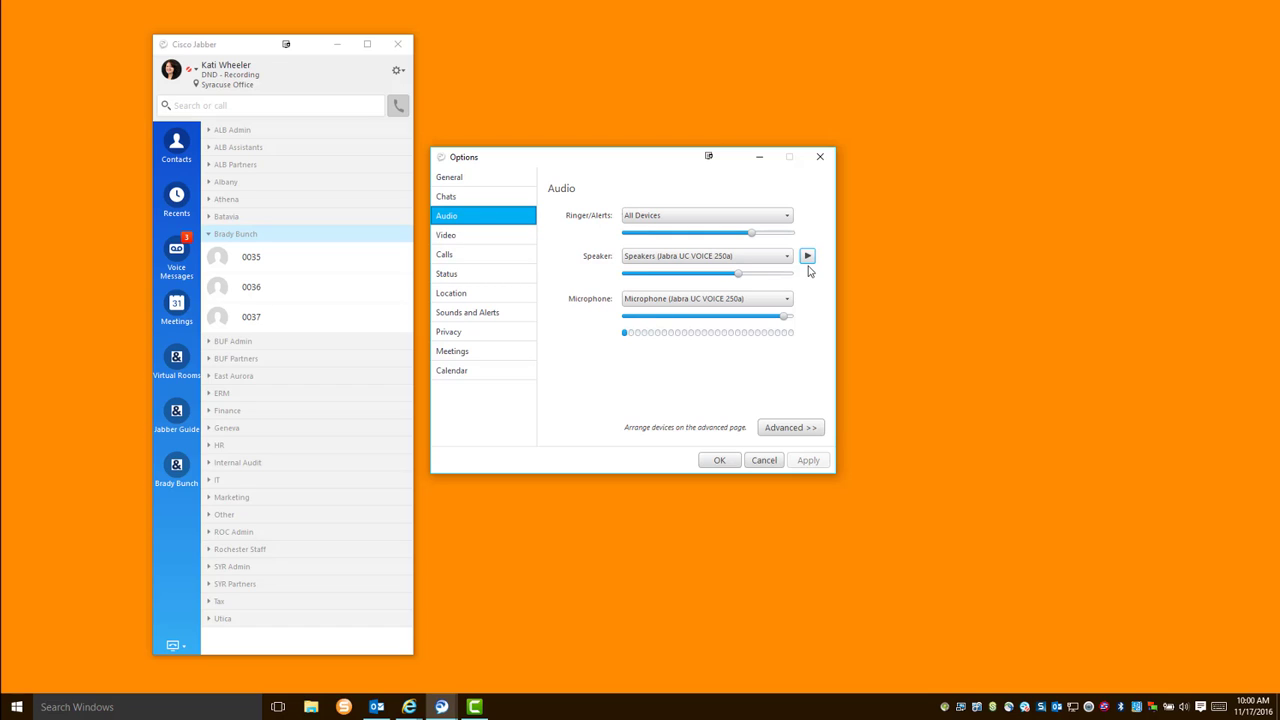
# Choose Speakers (Jabra UC VOICE 250a) as the speaker and play the test sound.
pyautogui.click(784, 258)
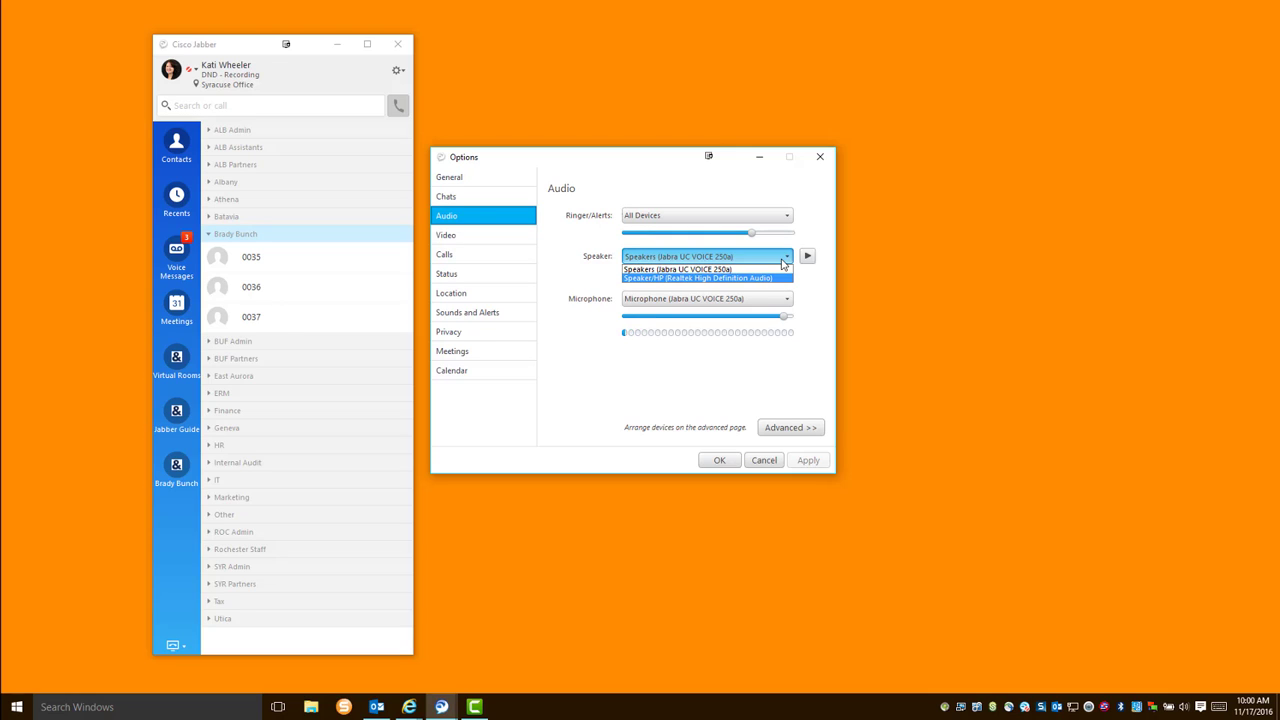
pyautogui.click(656, 270)
pyautogui.click(808, 256)
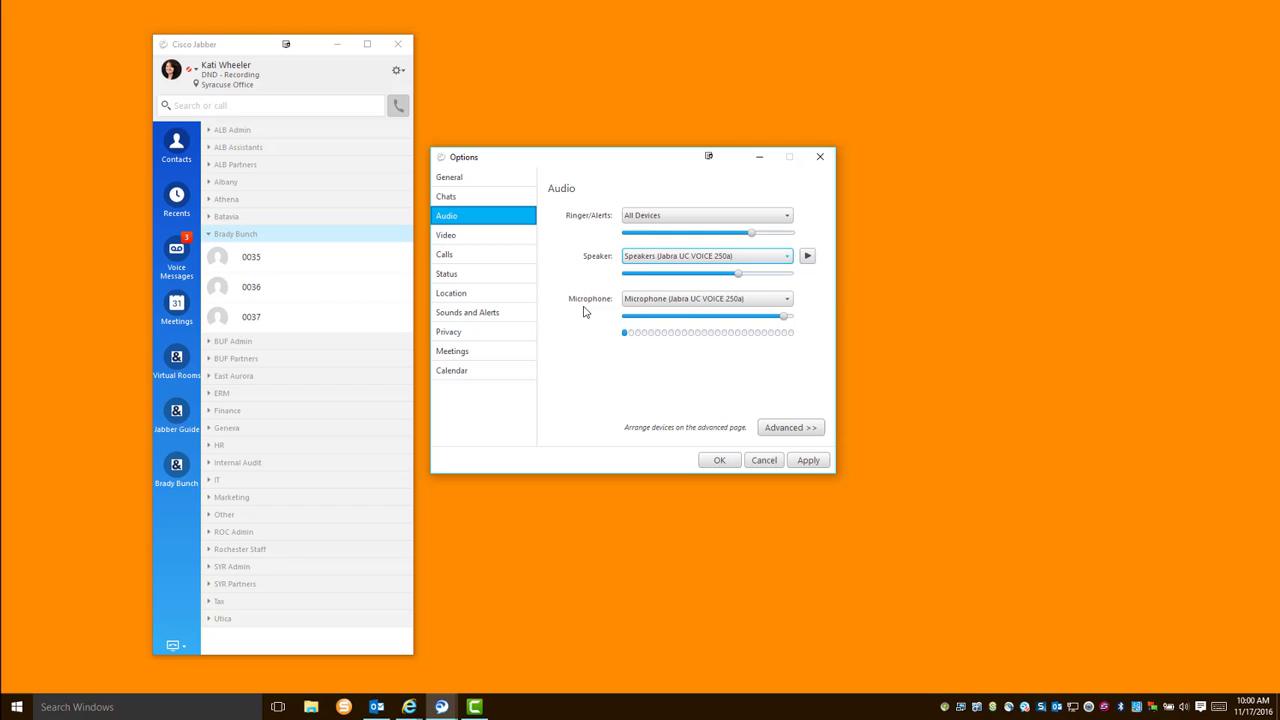
# Review the microphone devices and try Microphone (HD Pro Webcam C920) as the microphone.
pyautogui.click(789, 302)
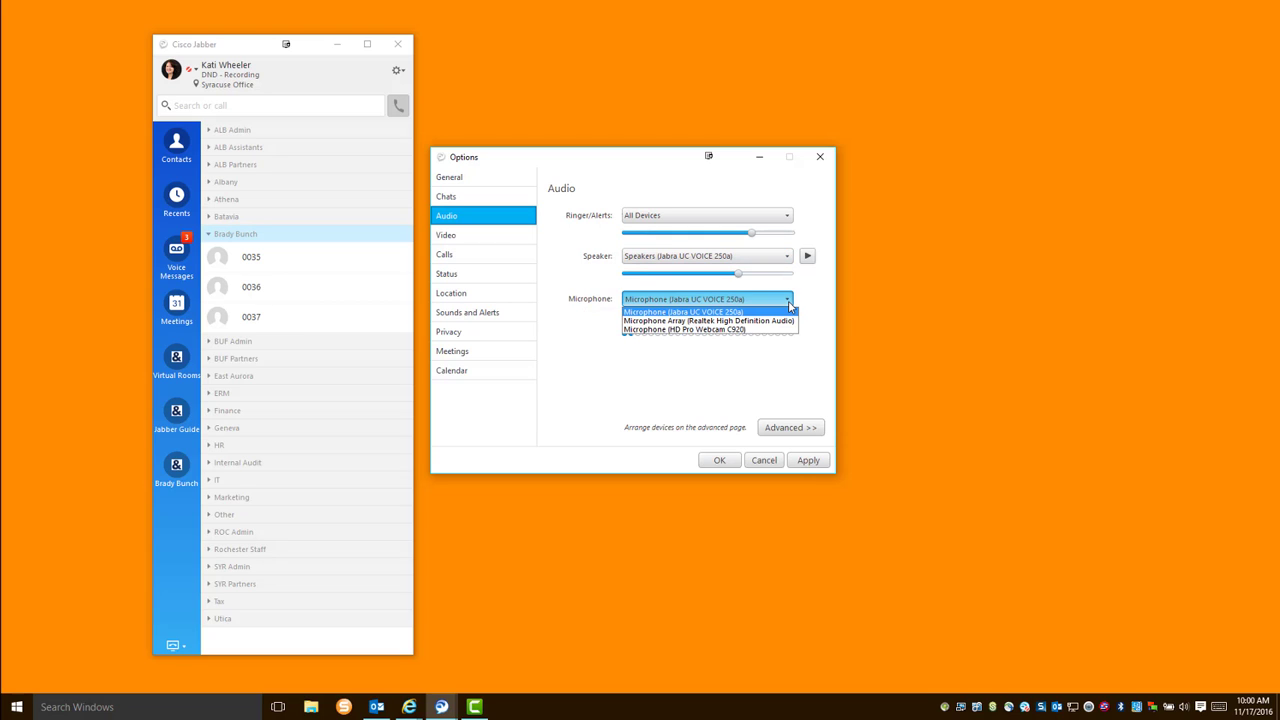
pyautogui.click(724, 312)
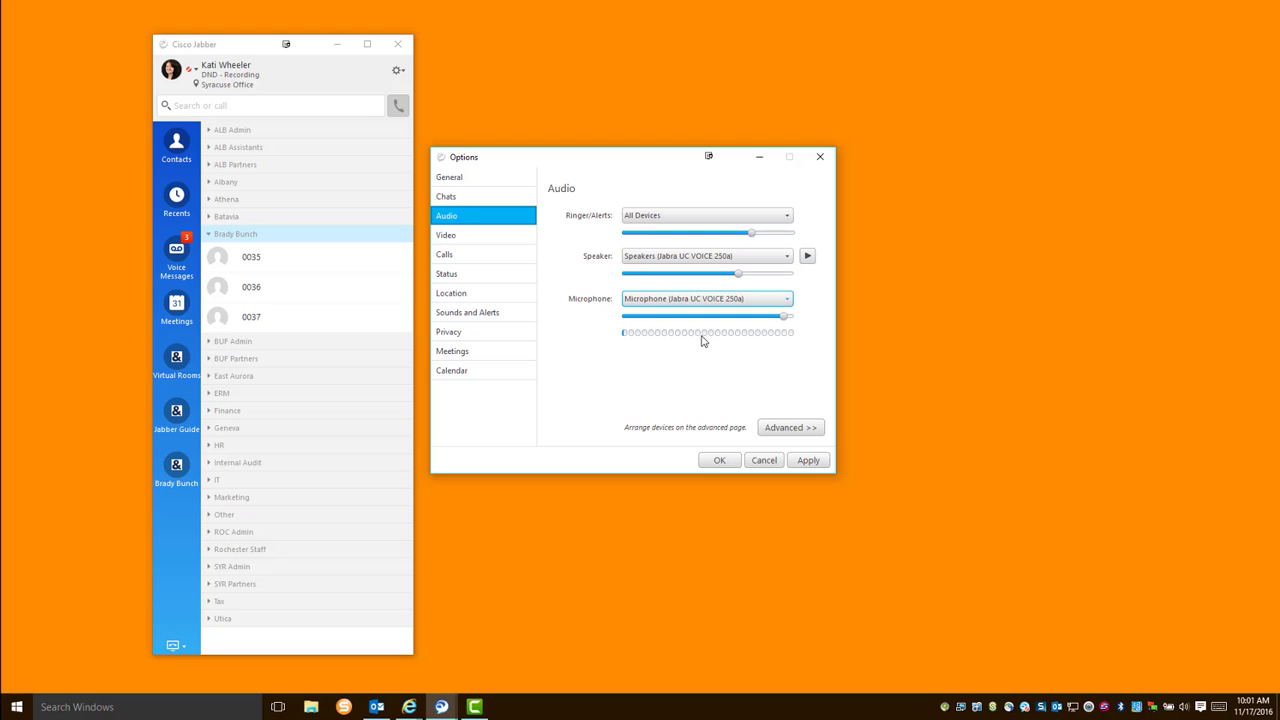
pyautogui.click(705, 302)
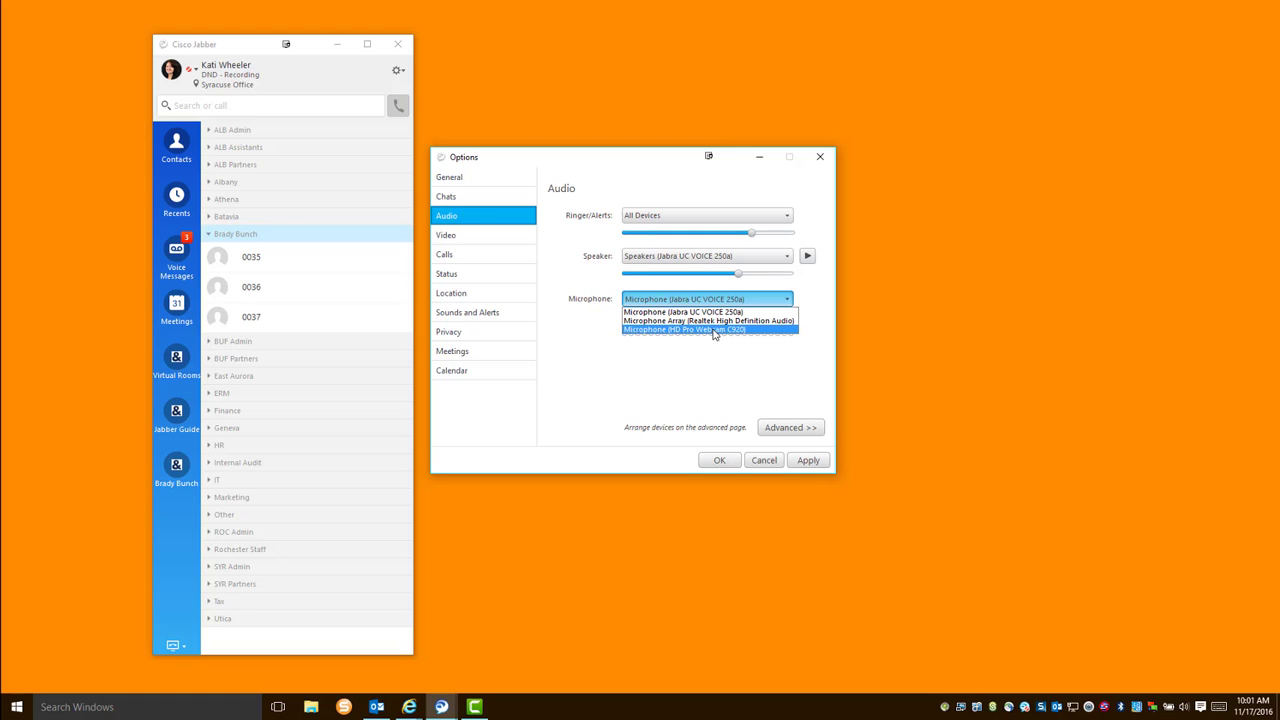
pyautogui.click(713, 332)
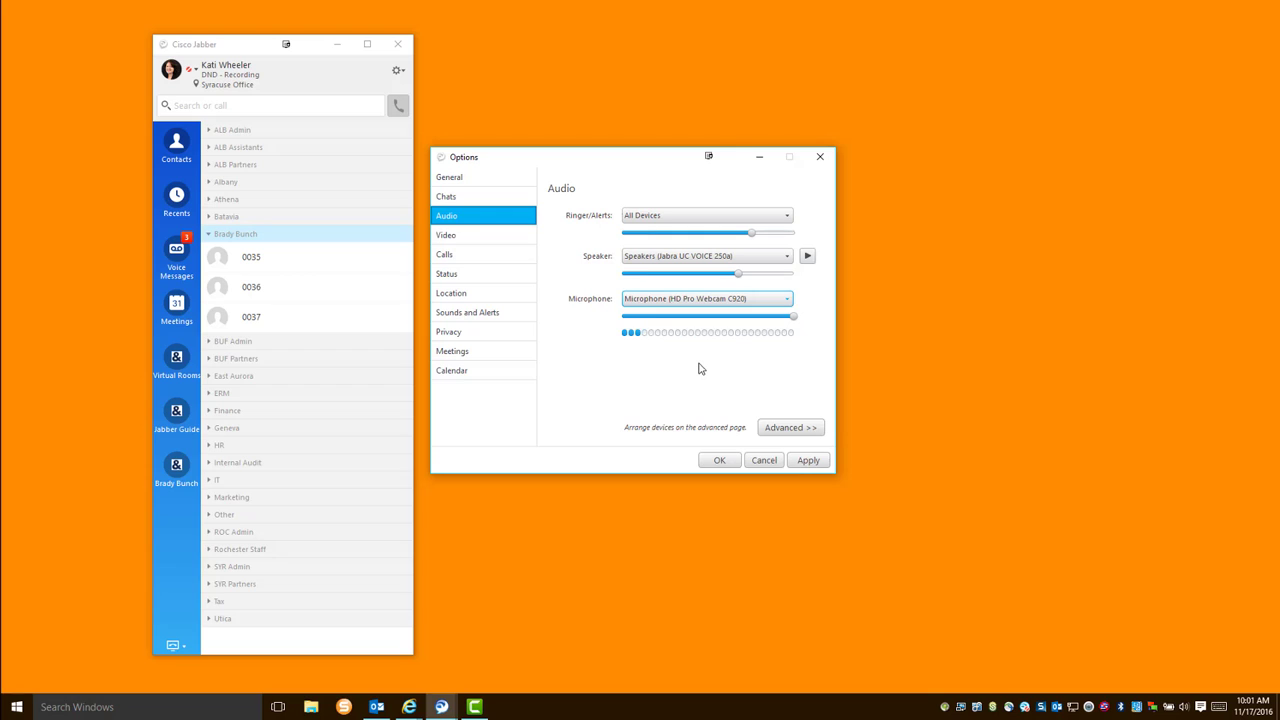
# Set the microphone to Microphone (Jabra UC VOICE 250a).
pyautogui.click(703, 302)
pyautogui.click(698, 318)
pyautogui.click(699, 302)
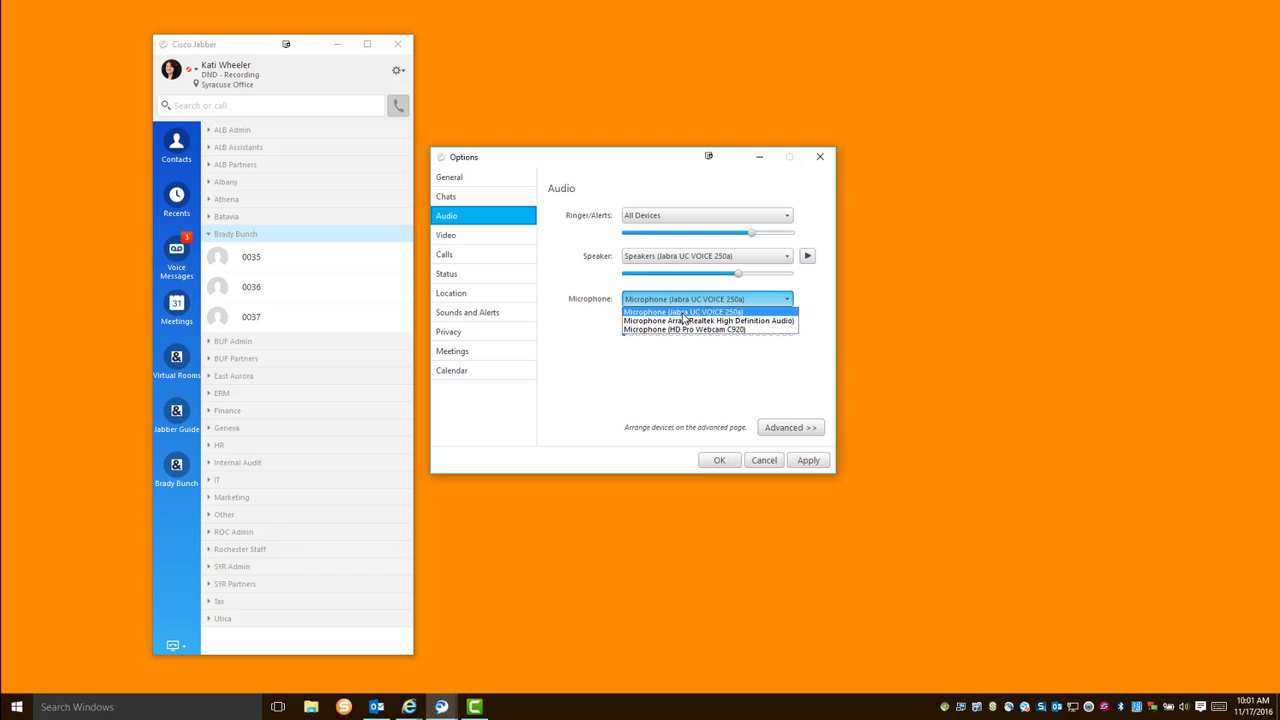
pyautogui.click(683, 313)
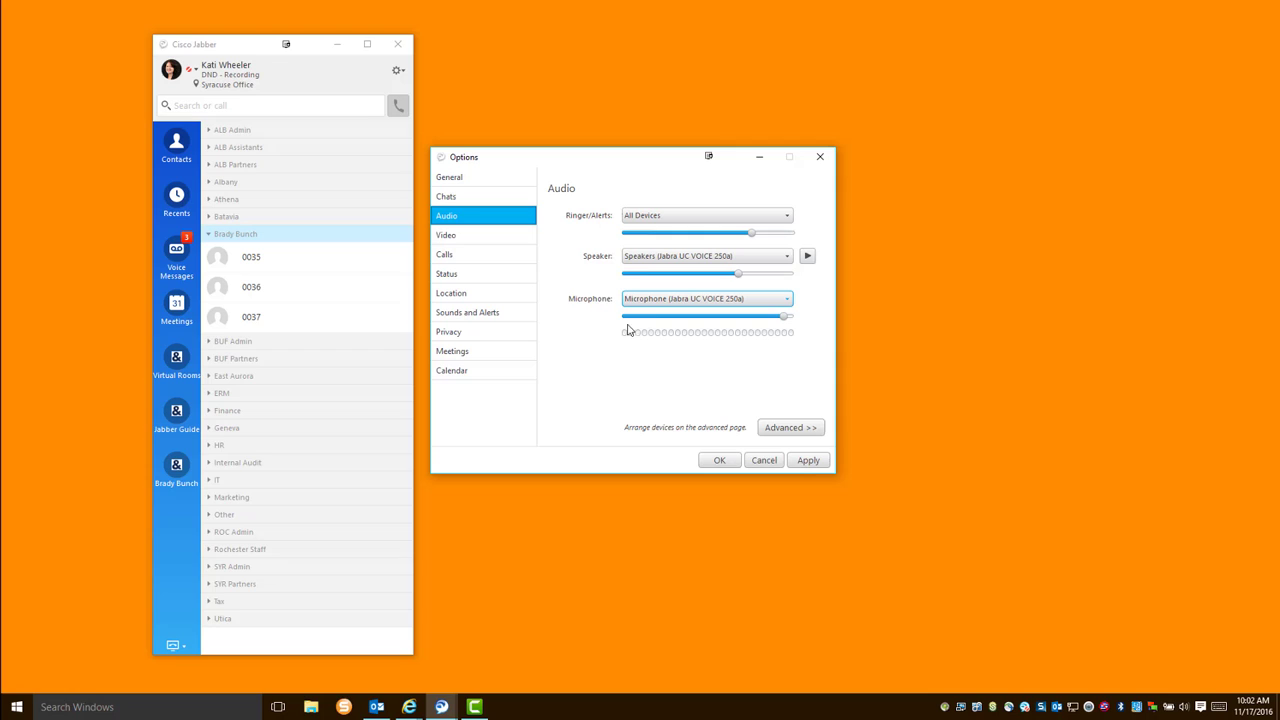
# Review the available speaker and microphone devices in the audio options, keeping the current selections.
pyautogui.click(785, 257)
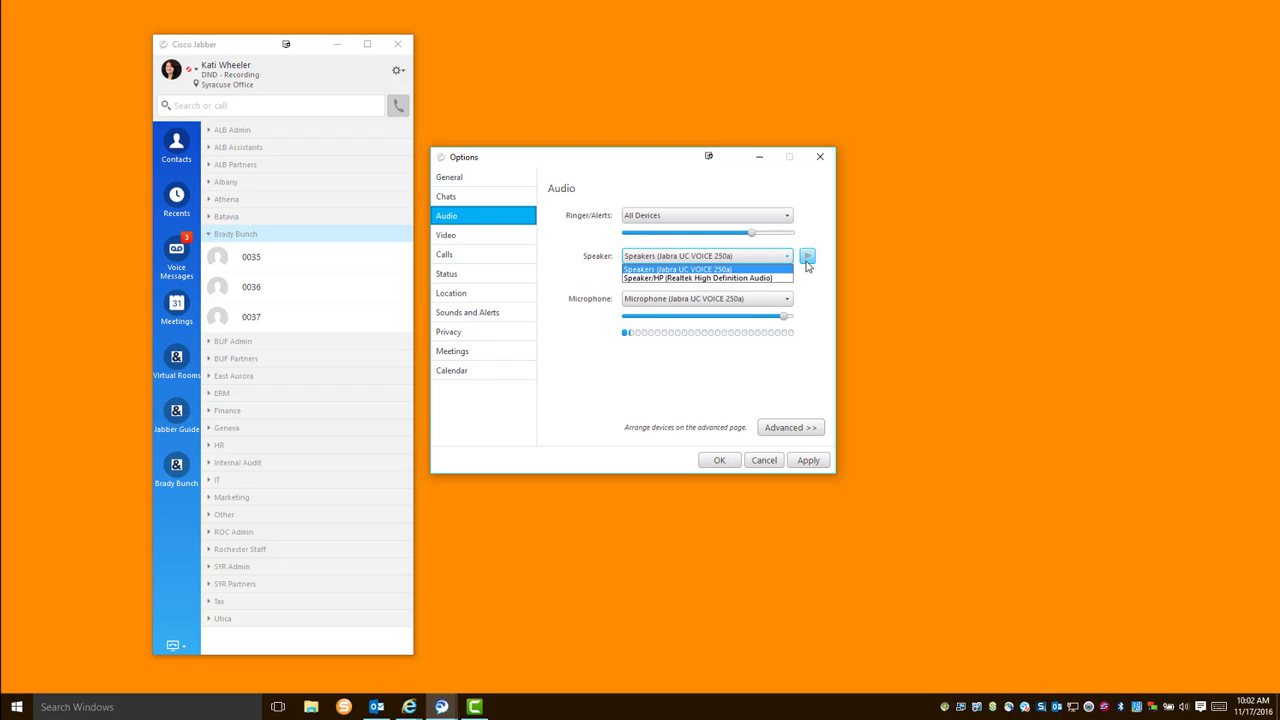
pyautogui.click(809, 278)
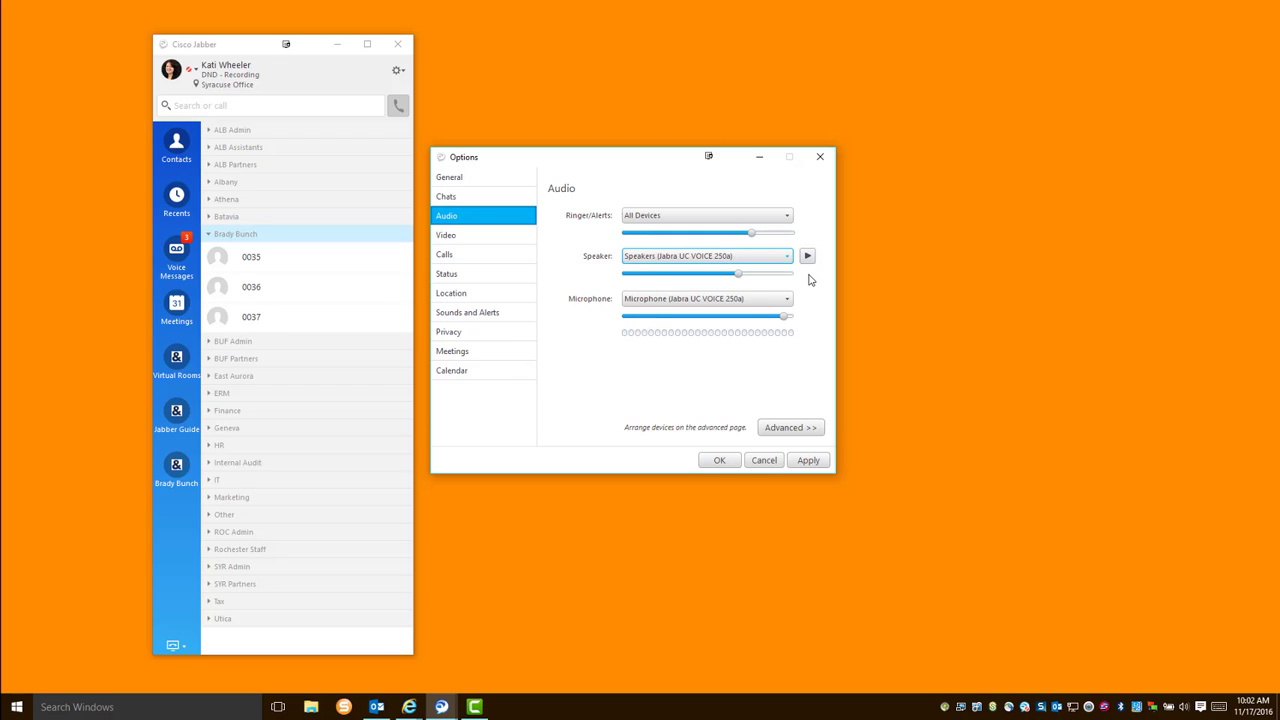
pyautogui.click(789, 299)
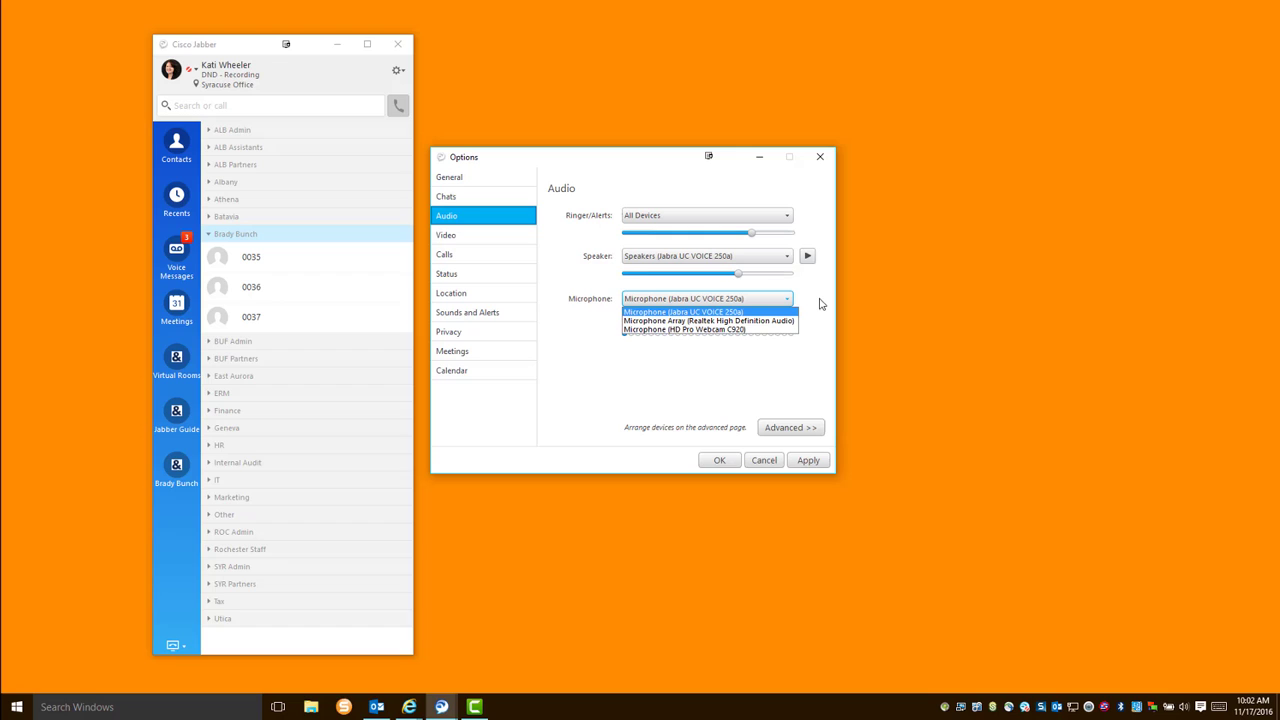
pyautogui.click(820, 304)
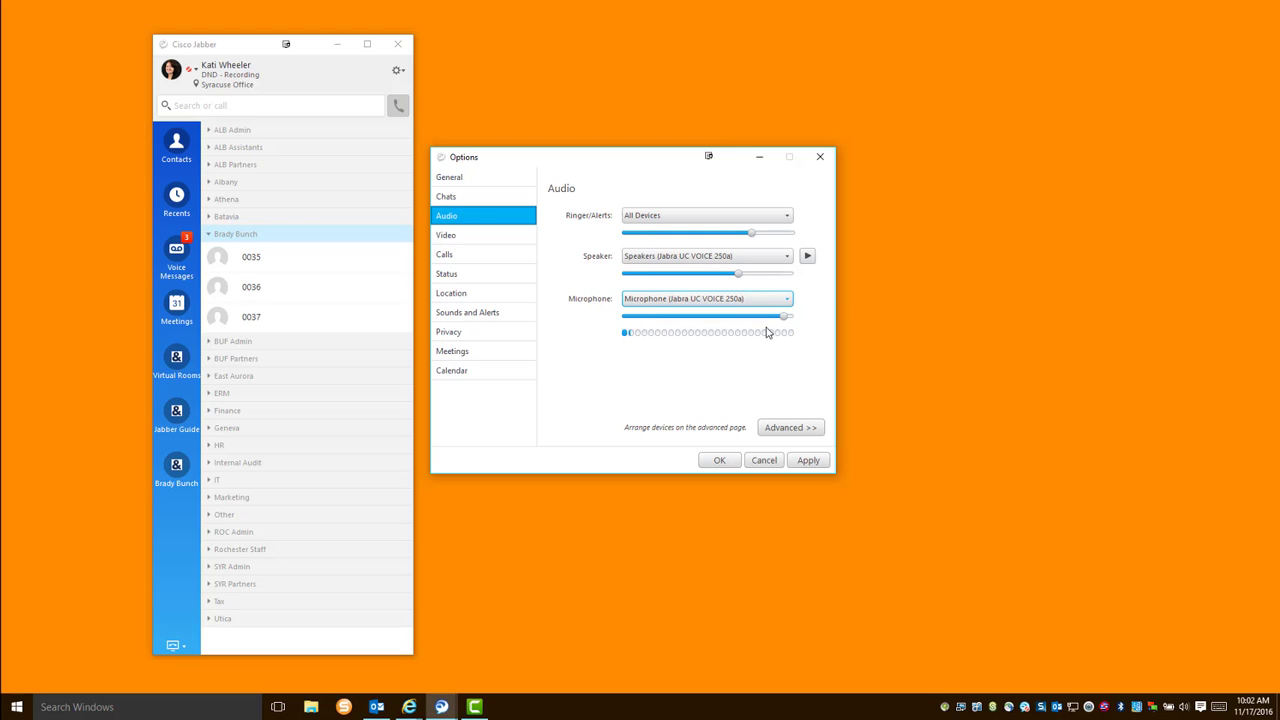
# Try Microphone (HD Pro Webcam C920) as the microphone, and switch back to Microphone (Jabra UC VOICE 250a).
pyautogui.click(720, 299)
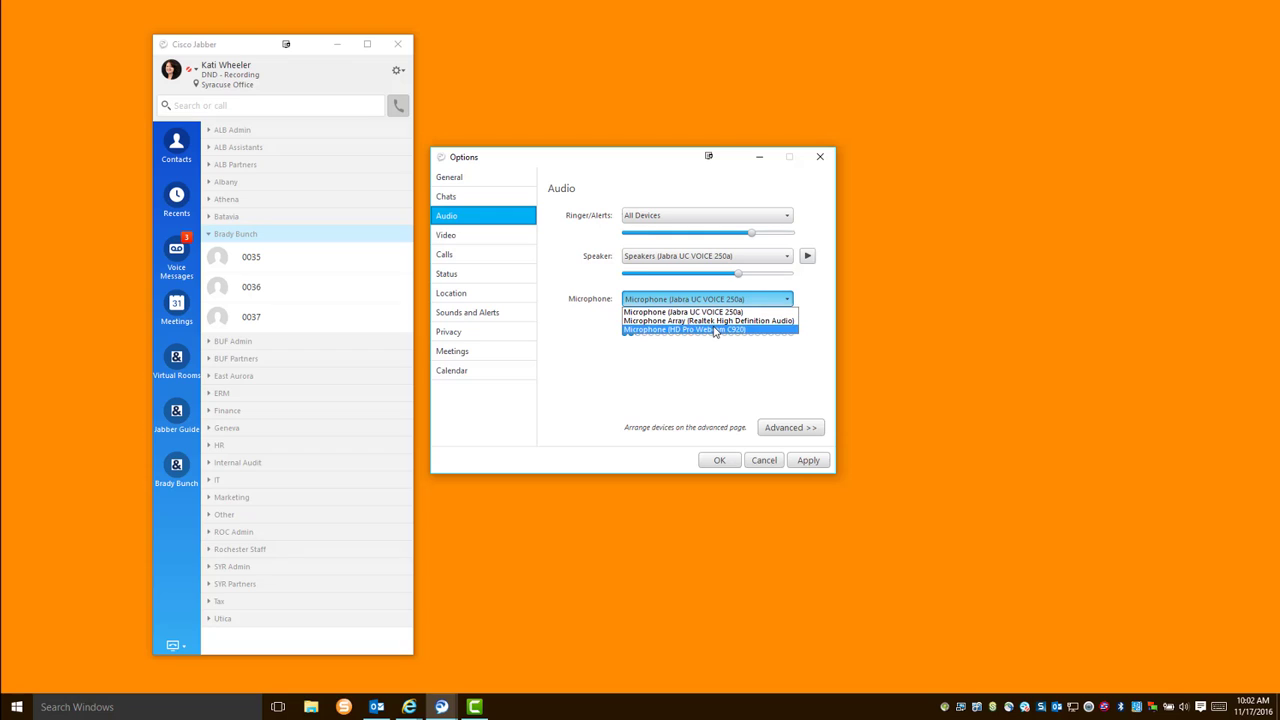
pyautogui.click(714, 329)
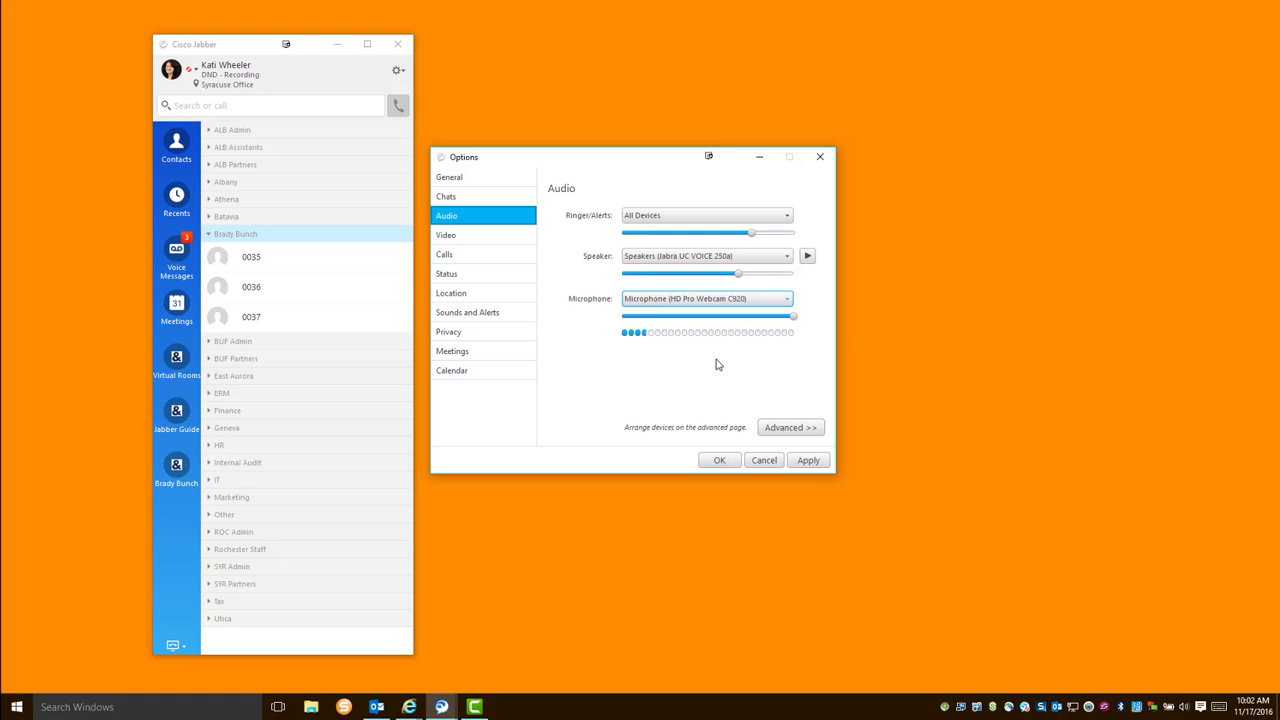
pyautogui.click(716, 303)
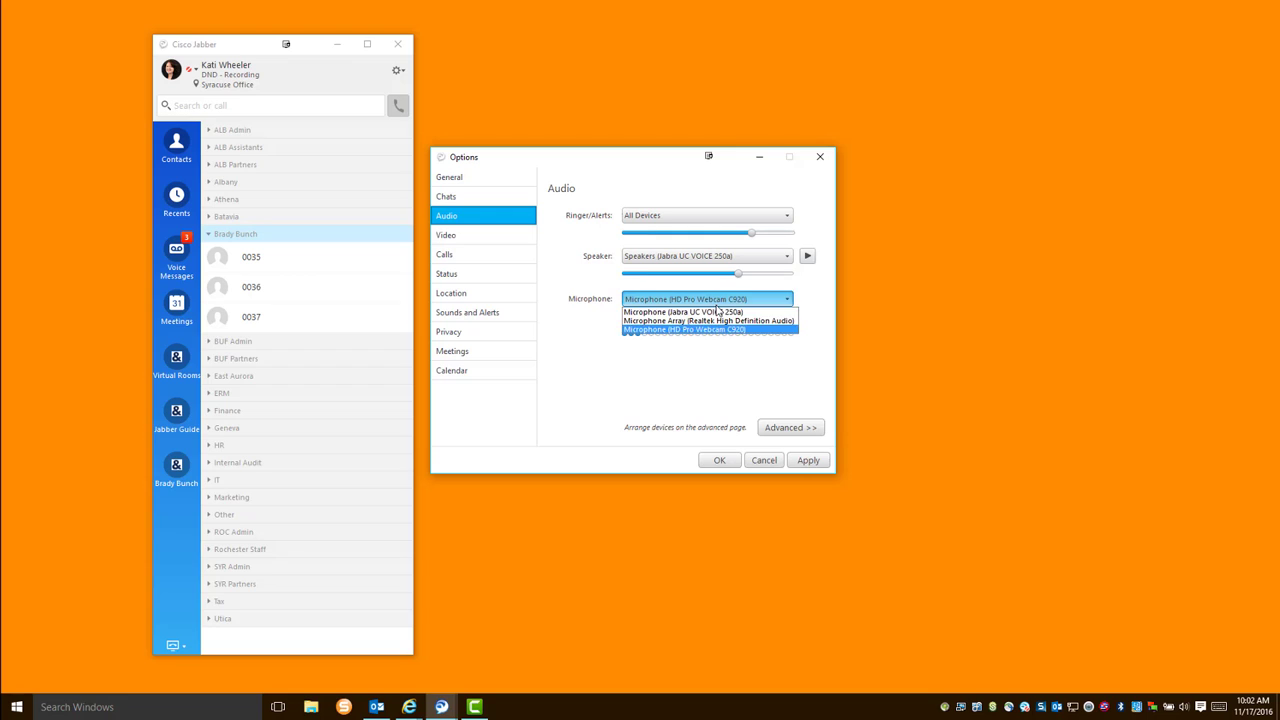
pyautogui.click(716, 311)
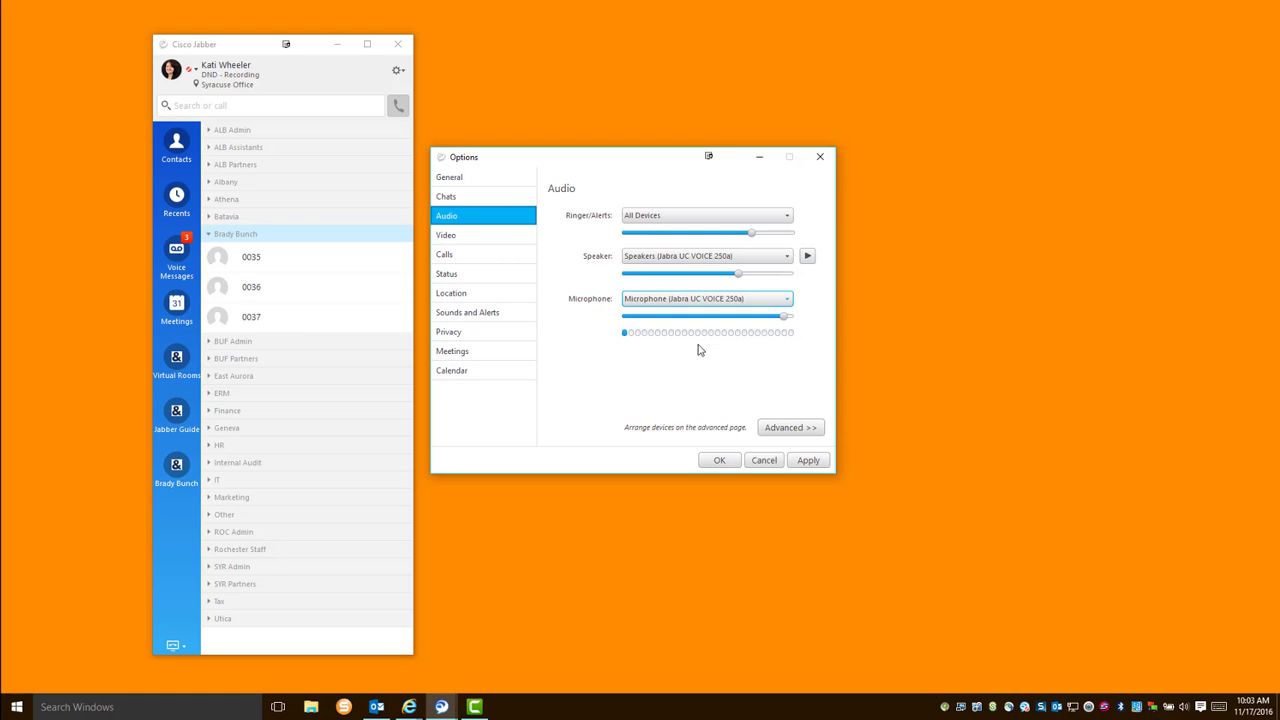
# Apply the audio settings and close the options with them saved.
pyautogui.click(810, 462)
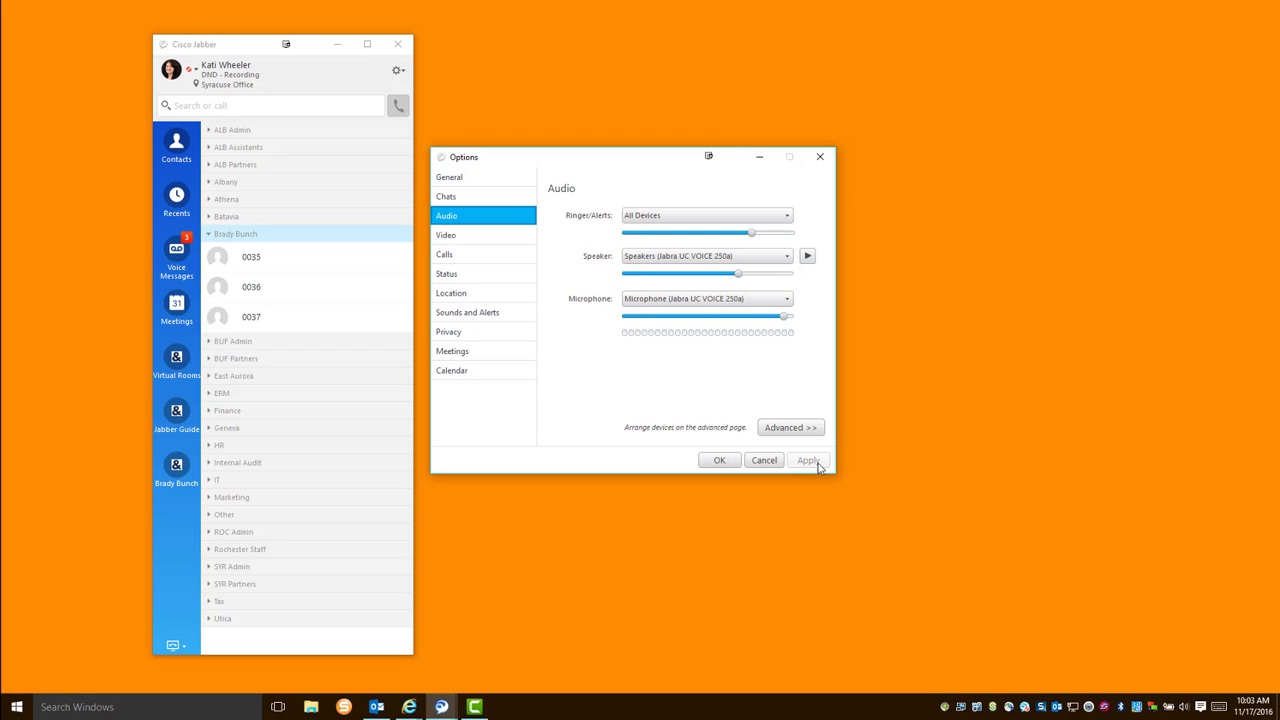
pyautogui.click(719, 462)
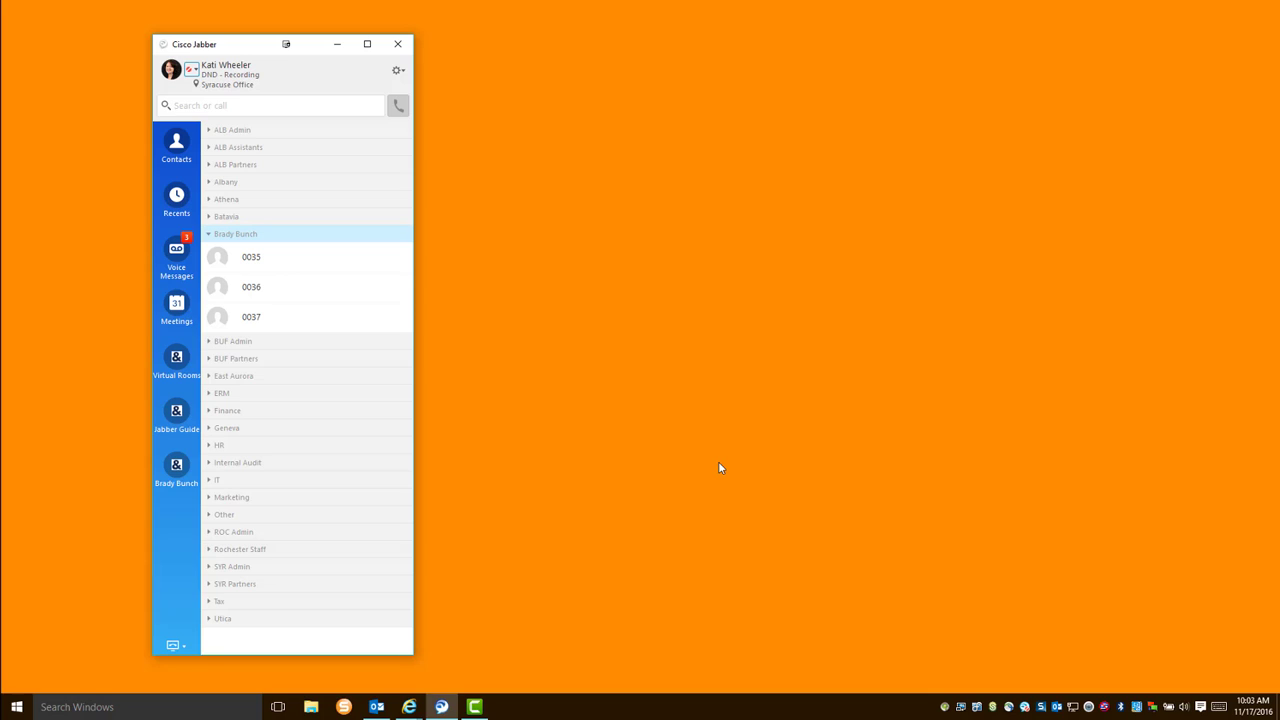